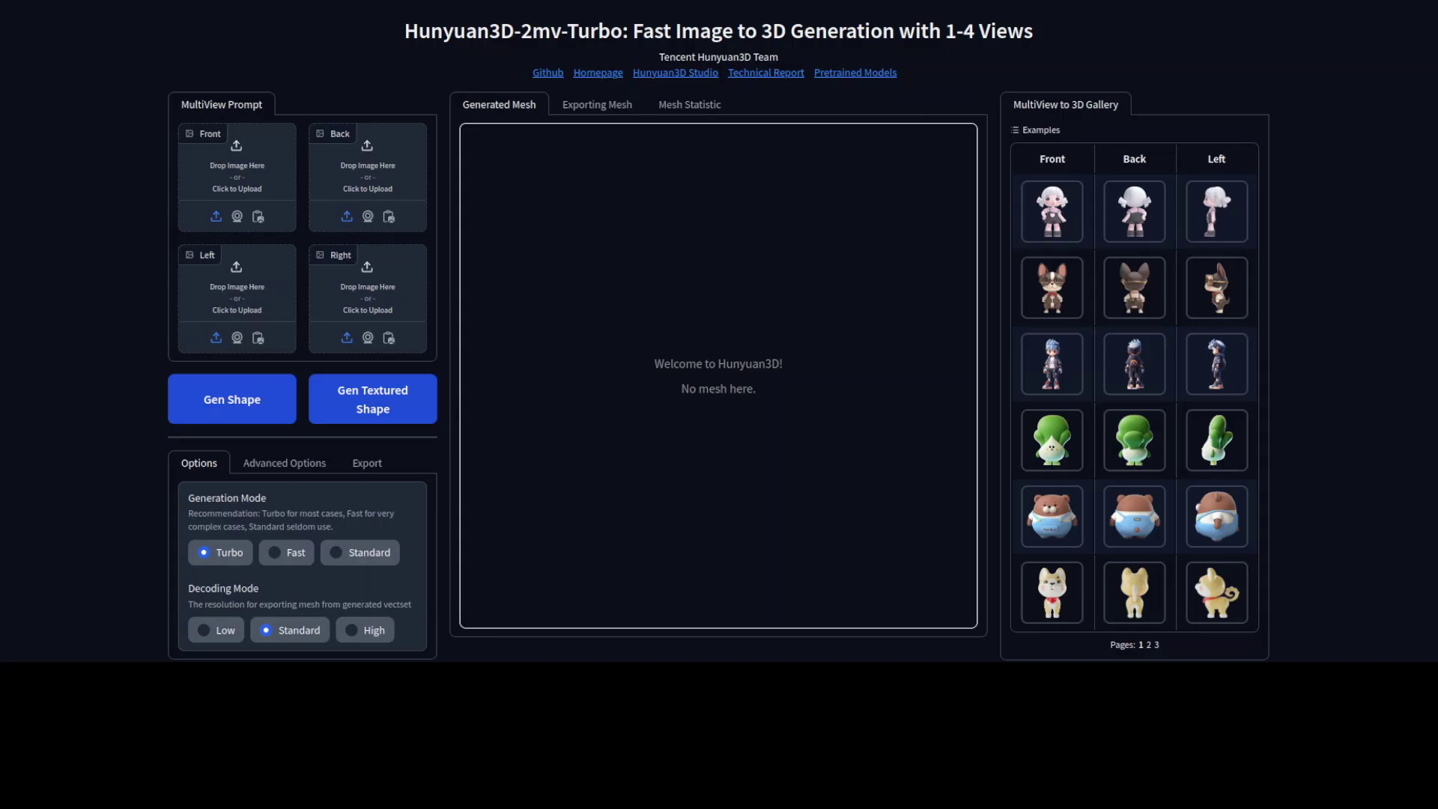
Load the girl example's front, back and left views, generate her mesh, and orbit it
click(1228, 225)
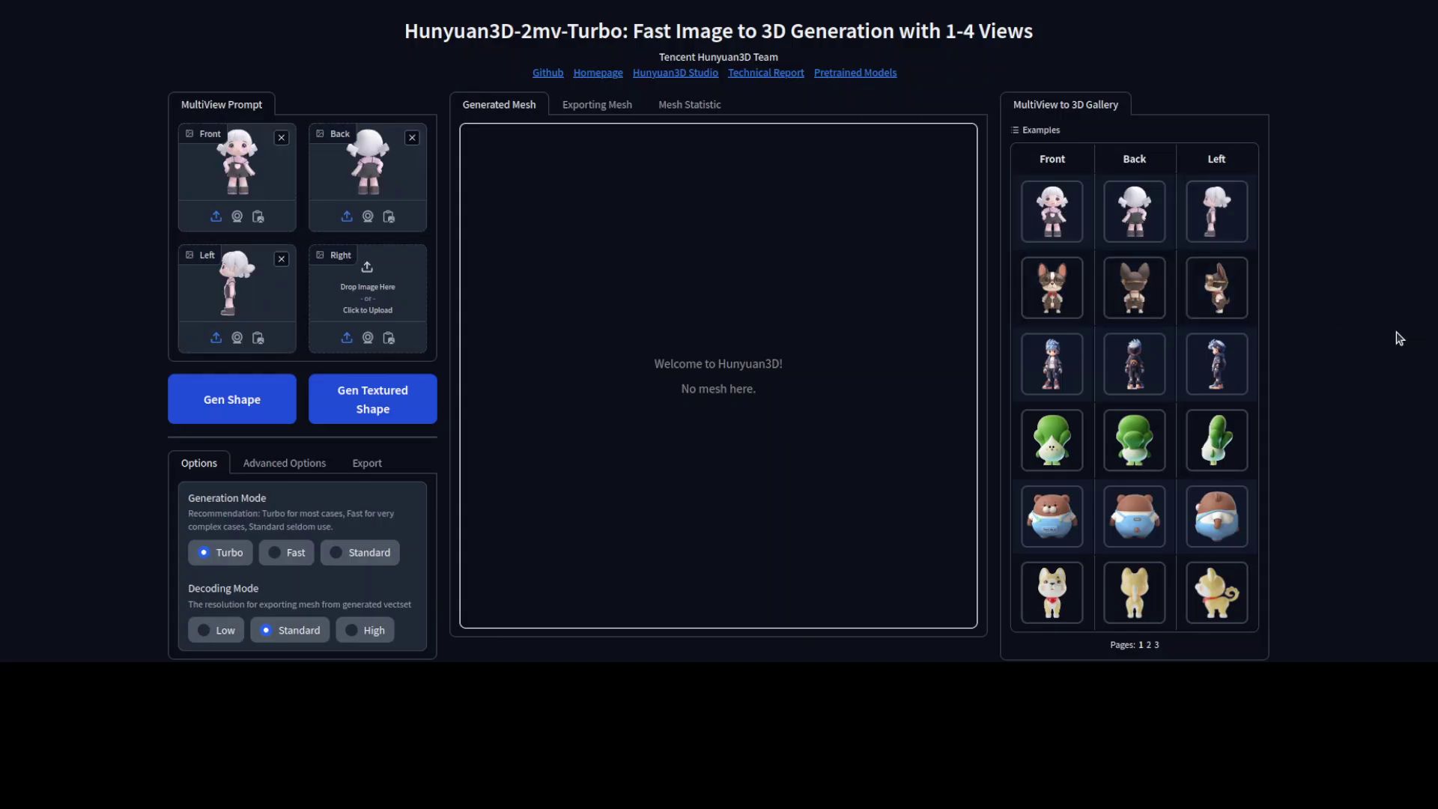
click(235, 402)
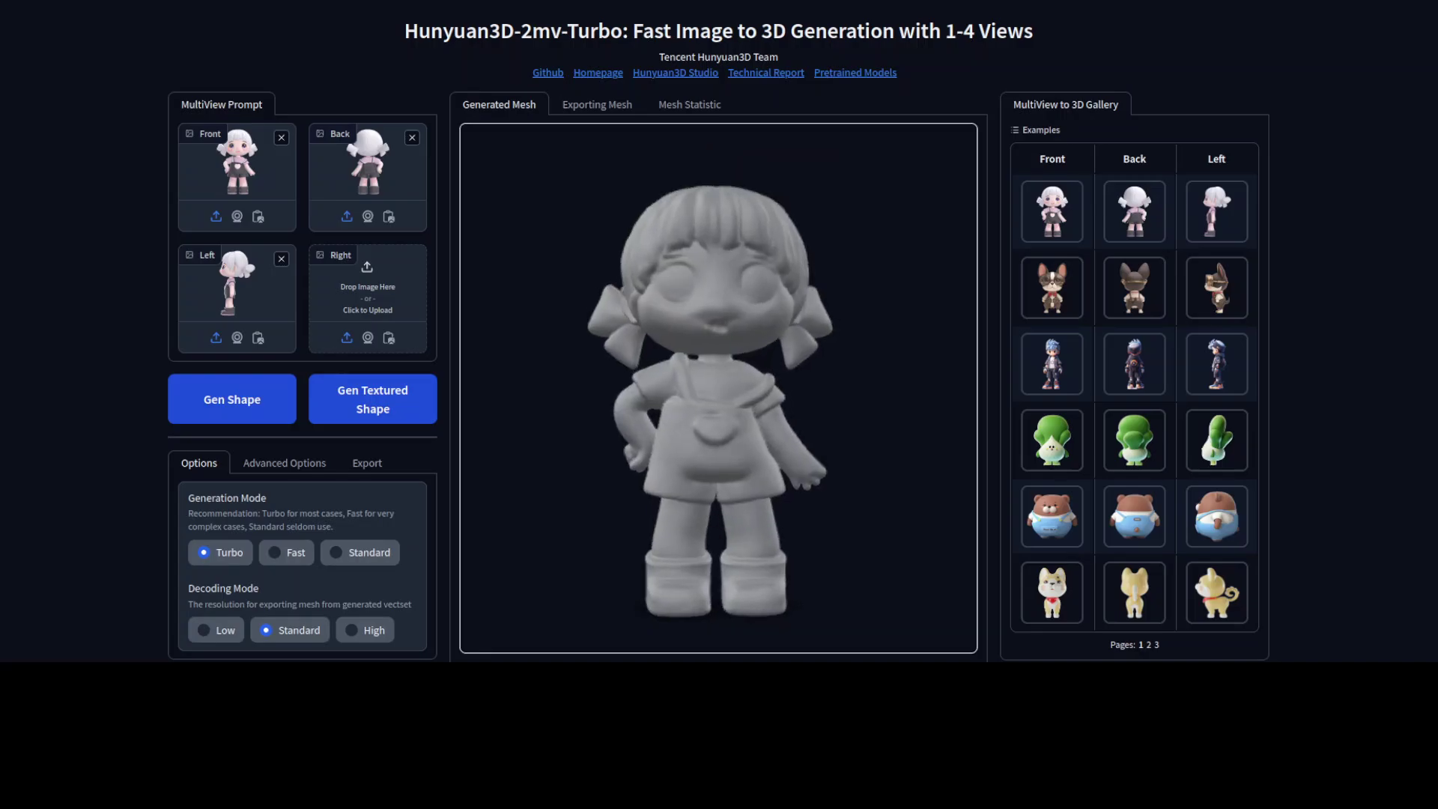
drag(722, 386, 638, 477)
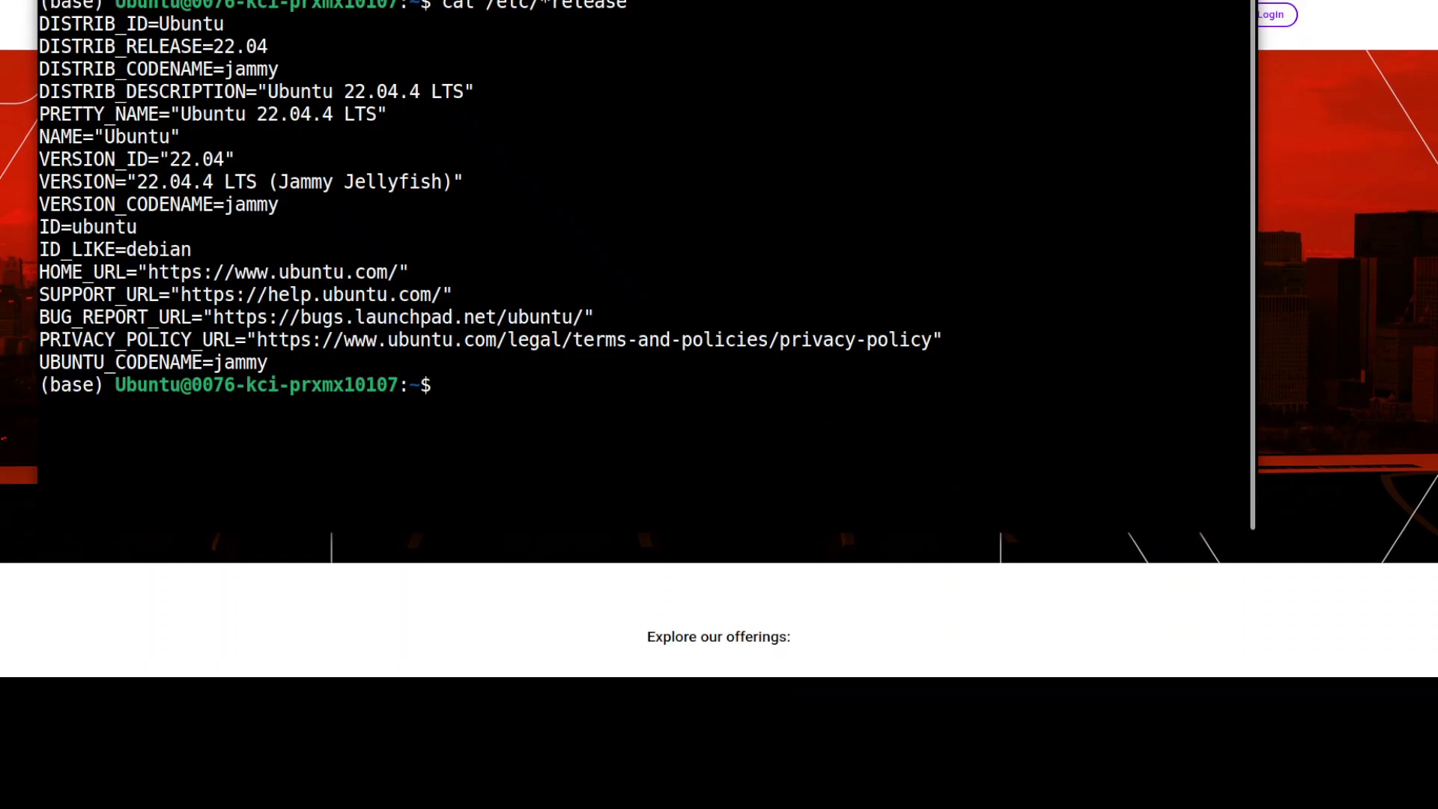
Rerun nvidia-smi to confirm the RTX A6000, then create and activate the Python 3.11 conda environment 'ai'
key(Up)
key(Up)
key(Return)
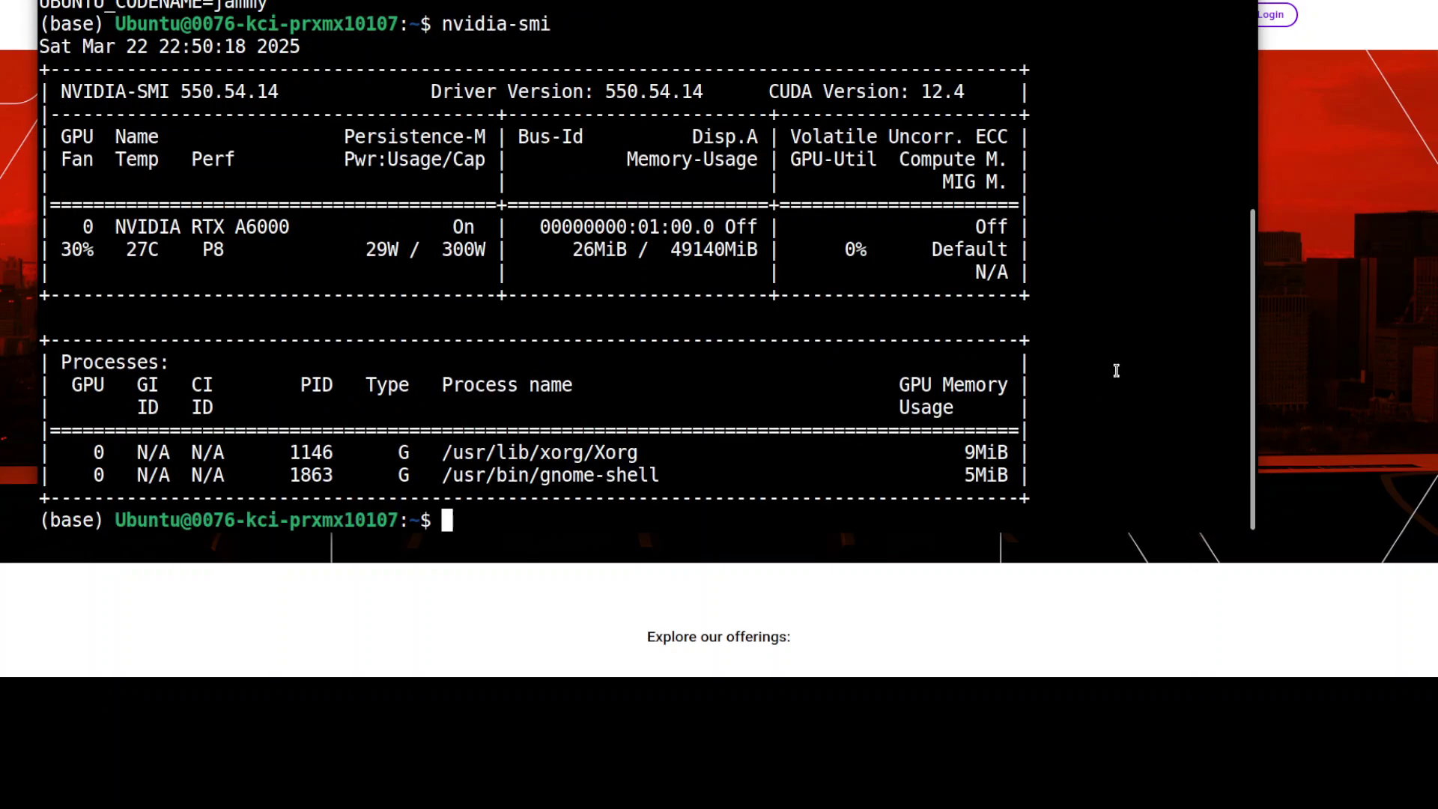
right_click(656, 323)
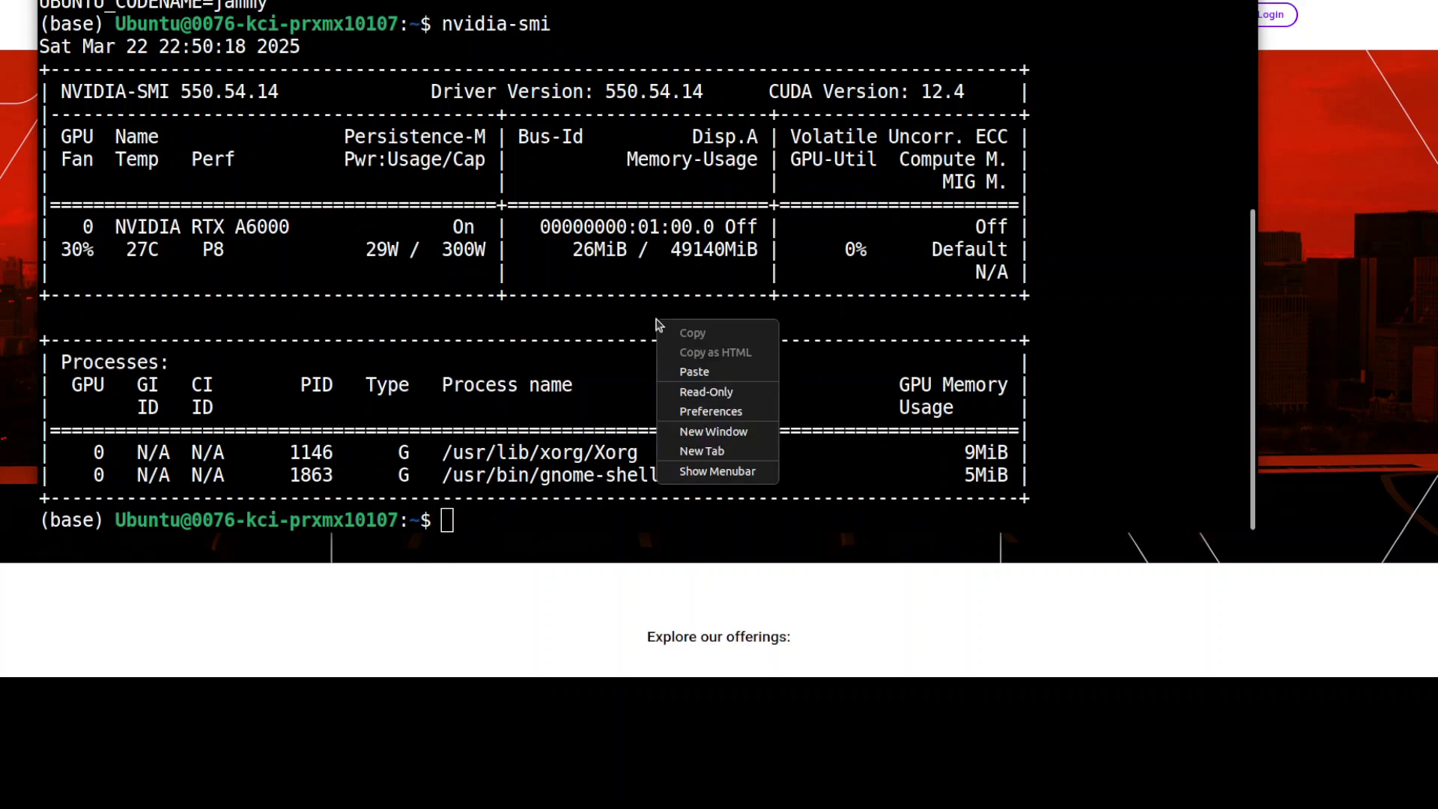
click(702, 371)
key(Return)
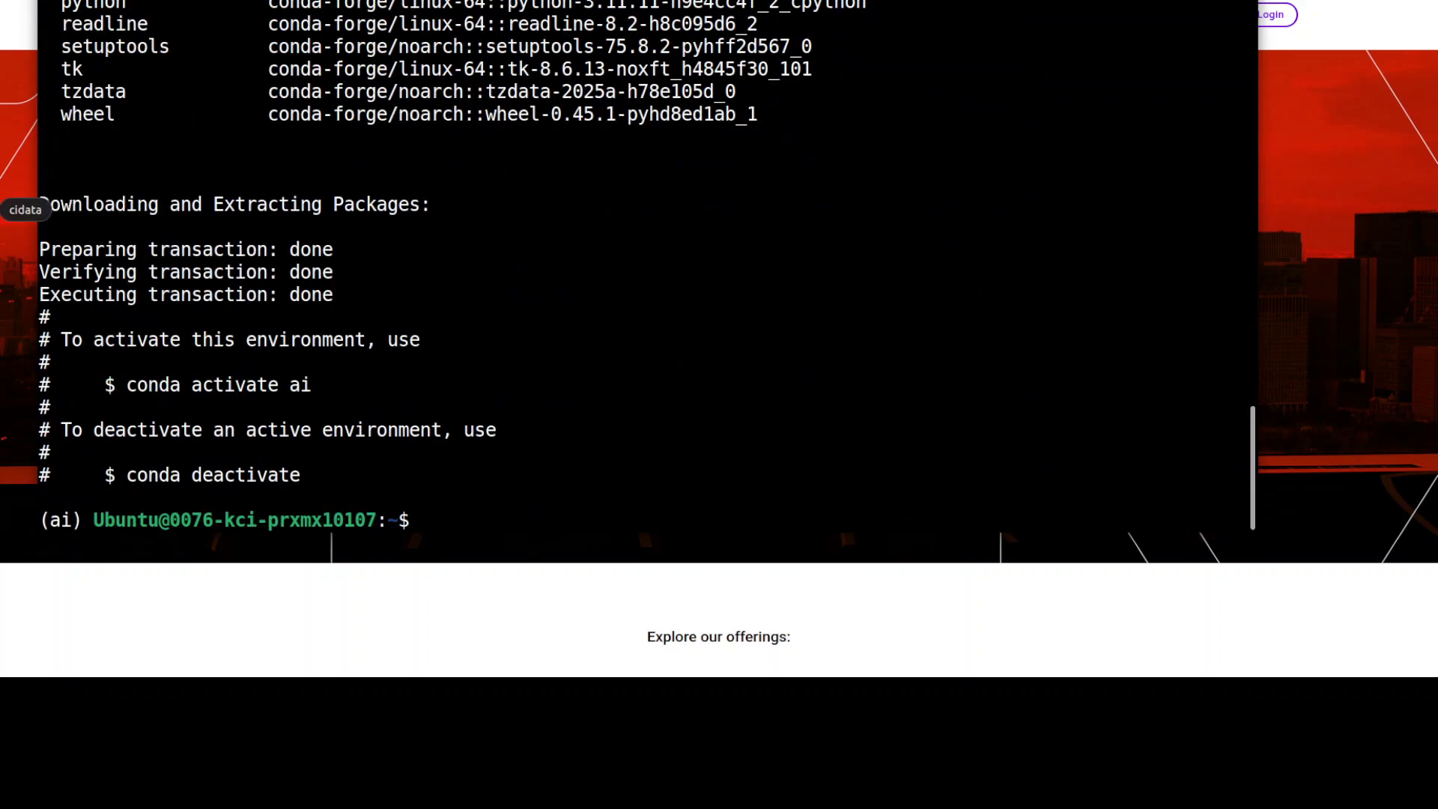
Clone the Hunyuan3D-2 repository and move into its folder
right_click(570, 304)
click(606, 355)
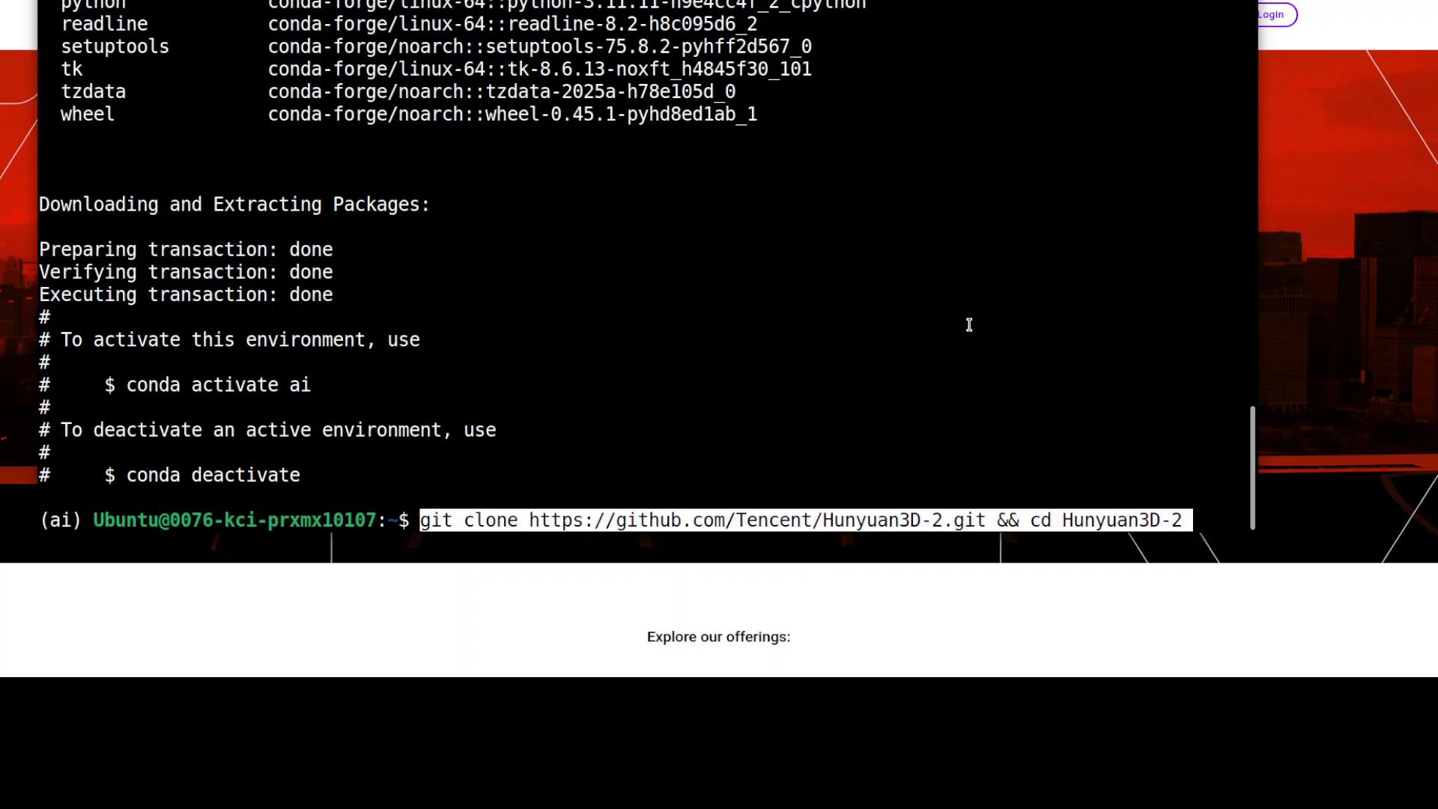
key(Return)
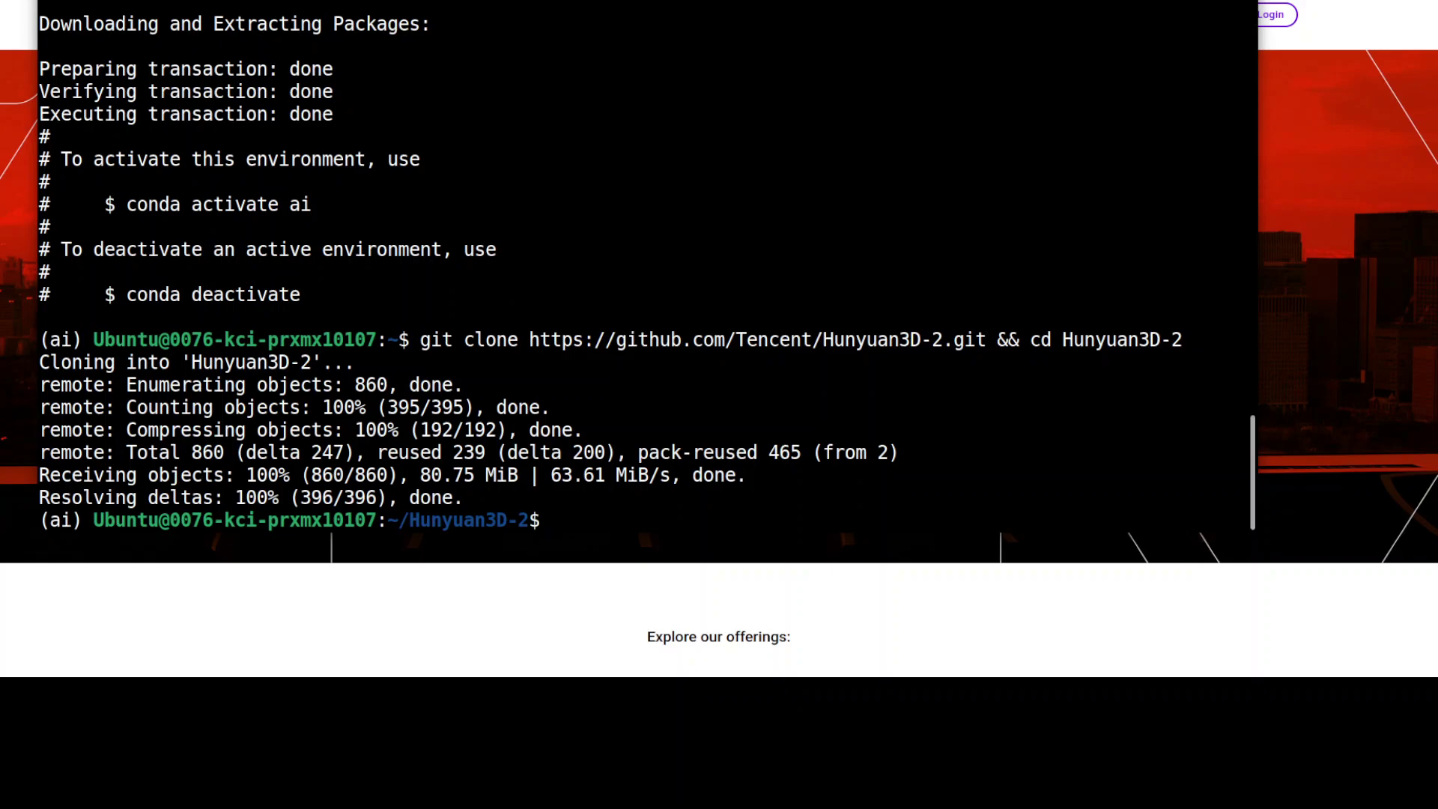
Install requirements.txt, including torch 2.6.0, diffusers 0.32.2 and gradio 5.22.0
right_click(709, 377)
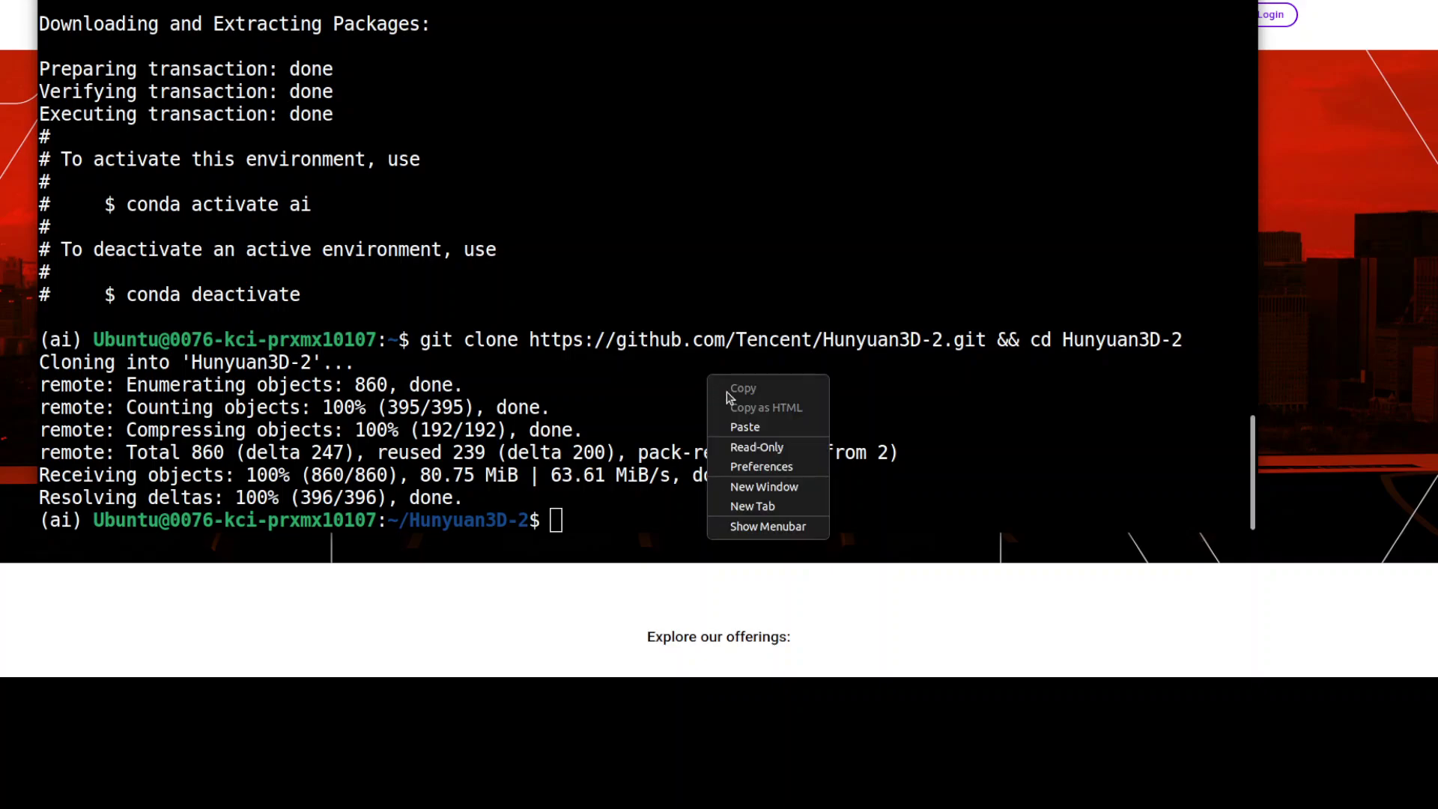
click(768, 424)
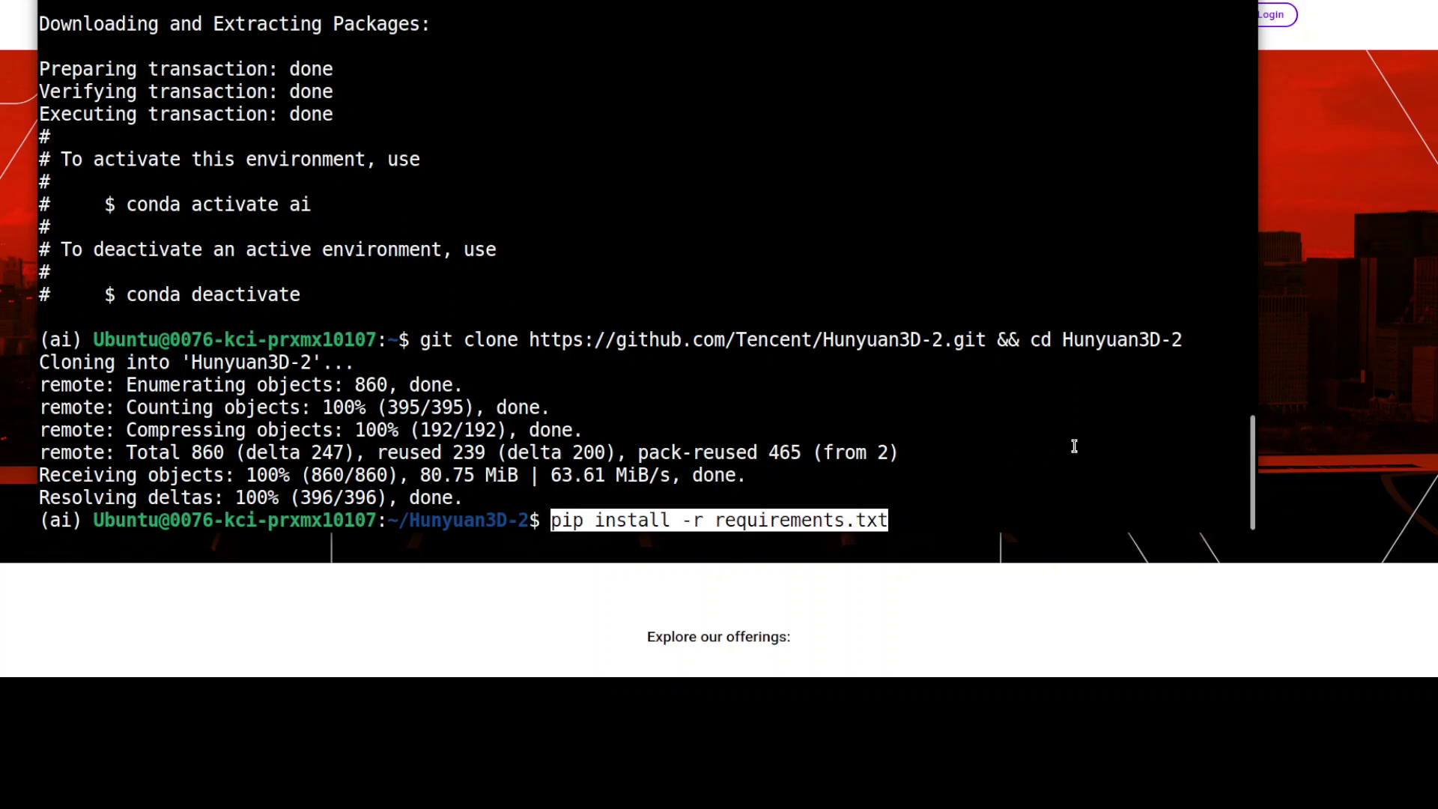
key(Return)
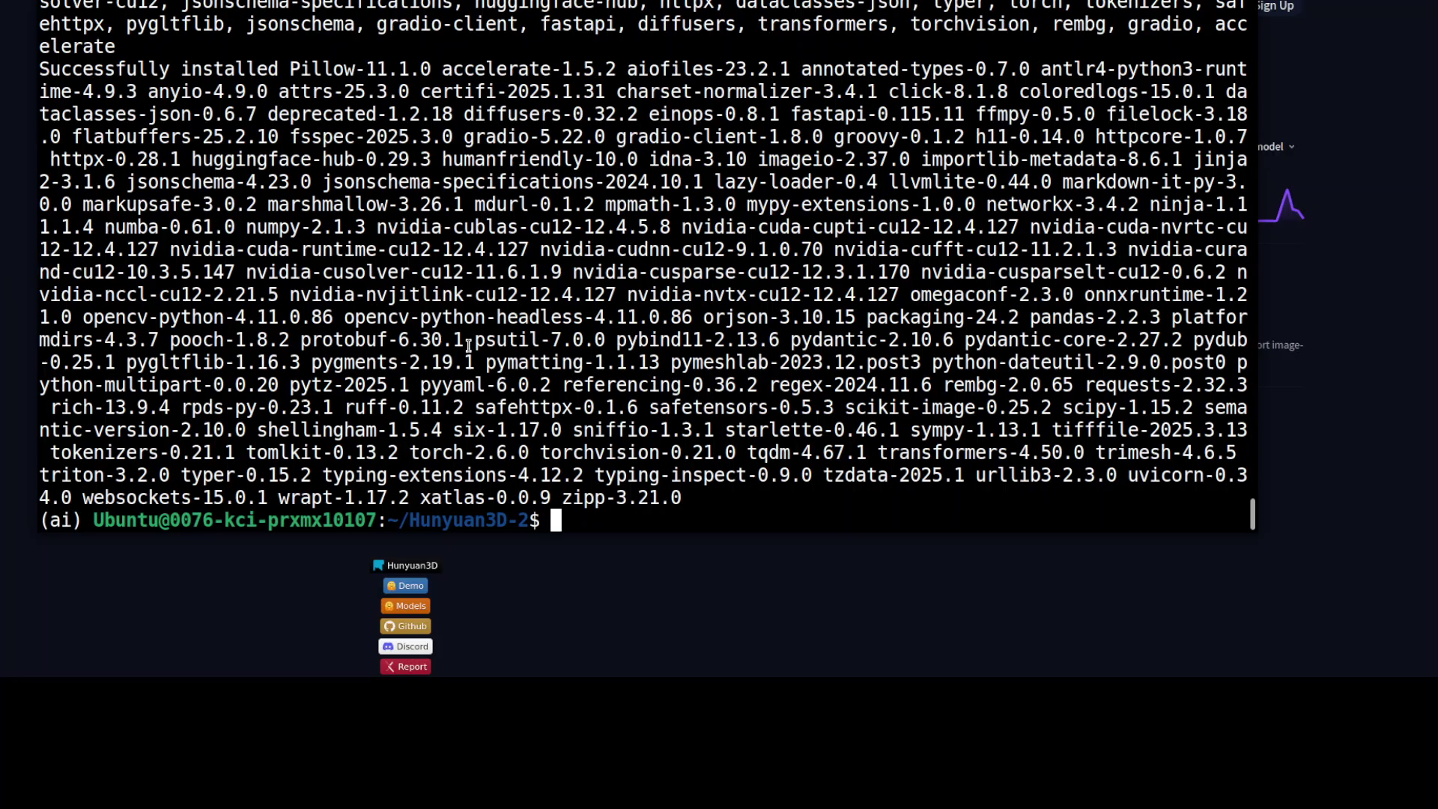
Clear the screen, enter hy3dgen/texgen/custom_rasterizer and install it with python3 setup.py install
text(clear)
key(Return)
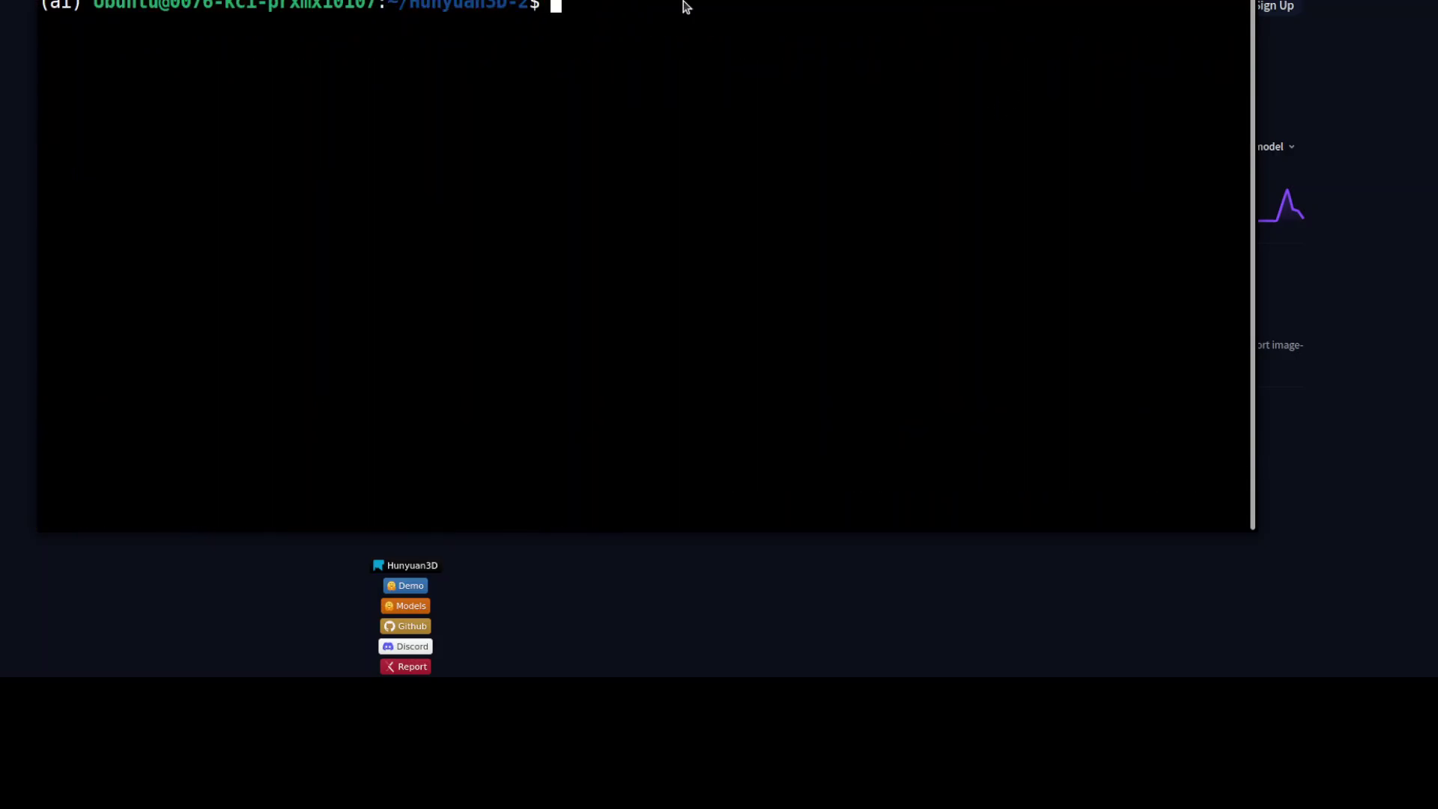
right_click(535, 26)
click(606, 81)
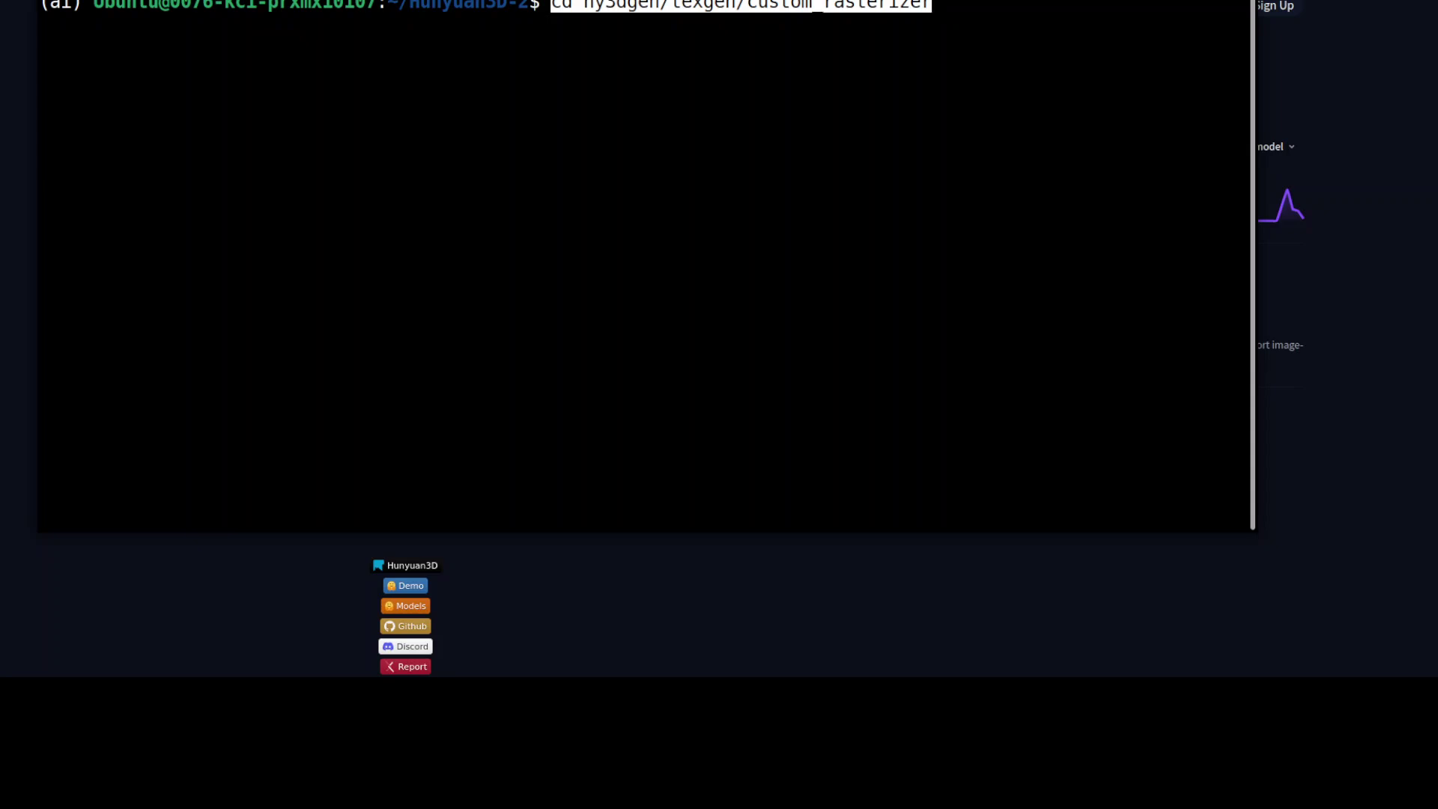
key(Return)
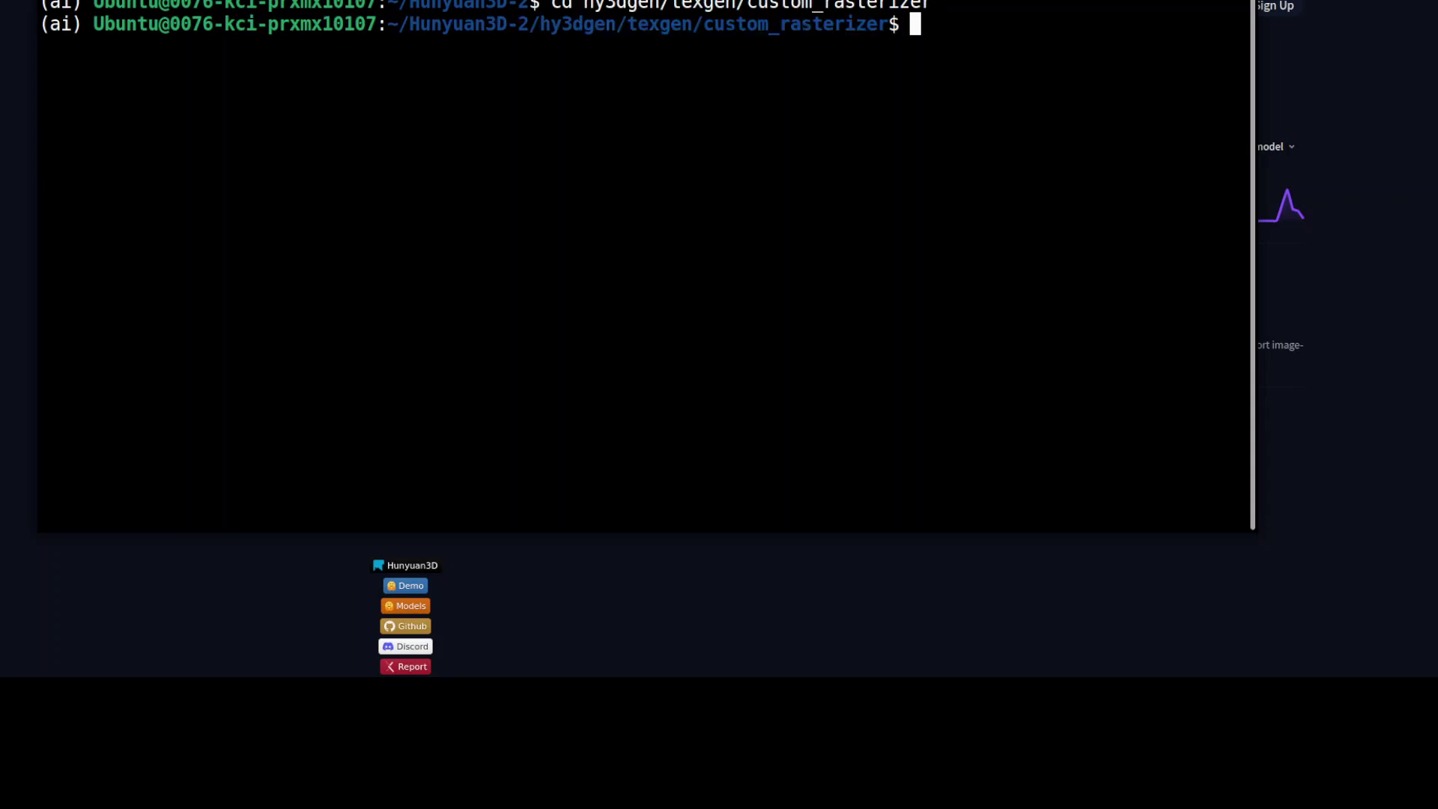
right_click(539, 82)
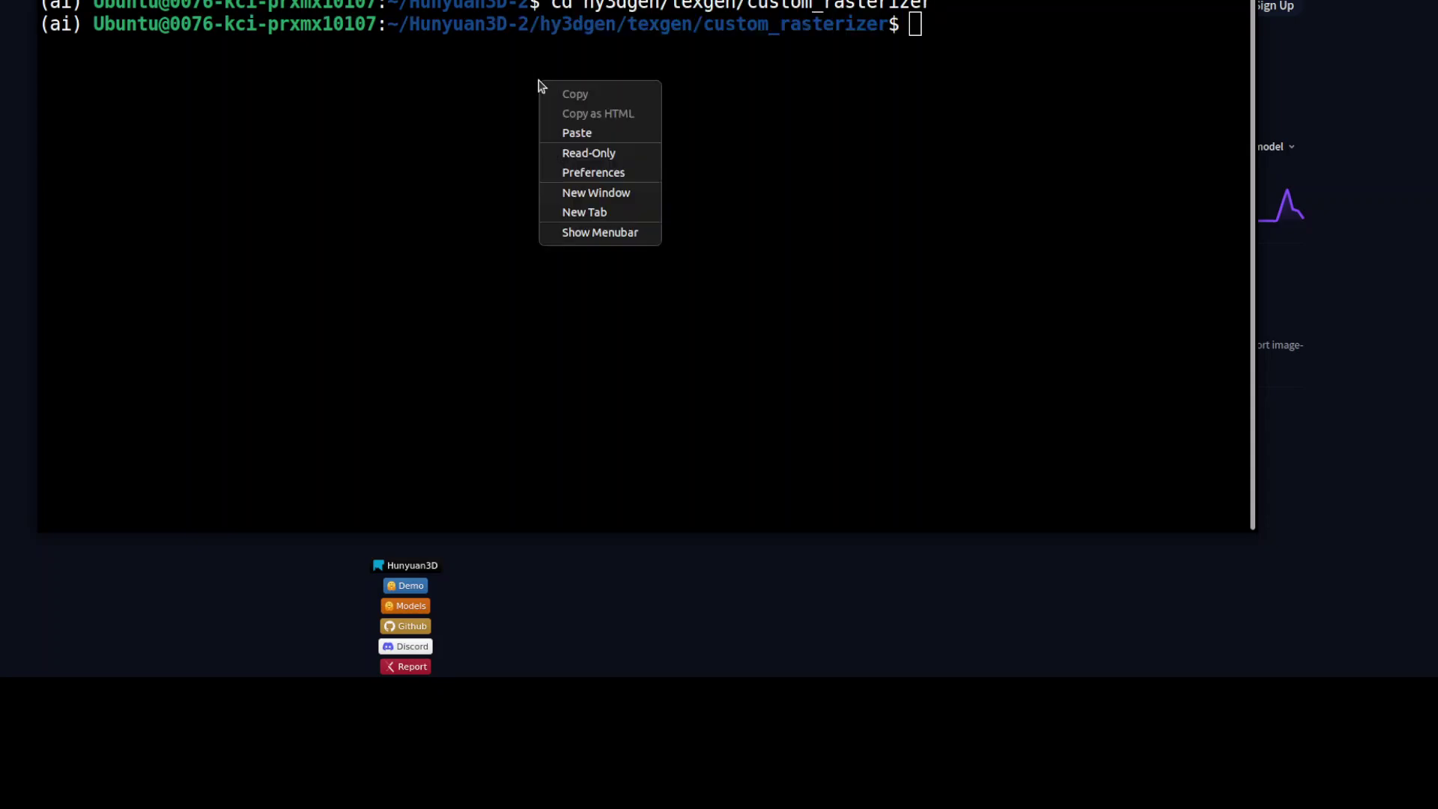
click(585, 131)
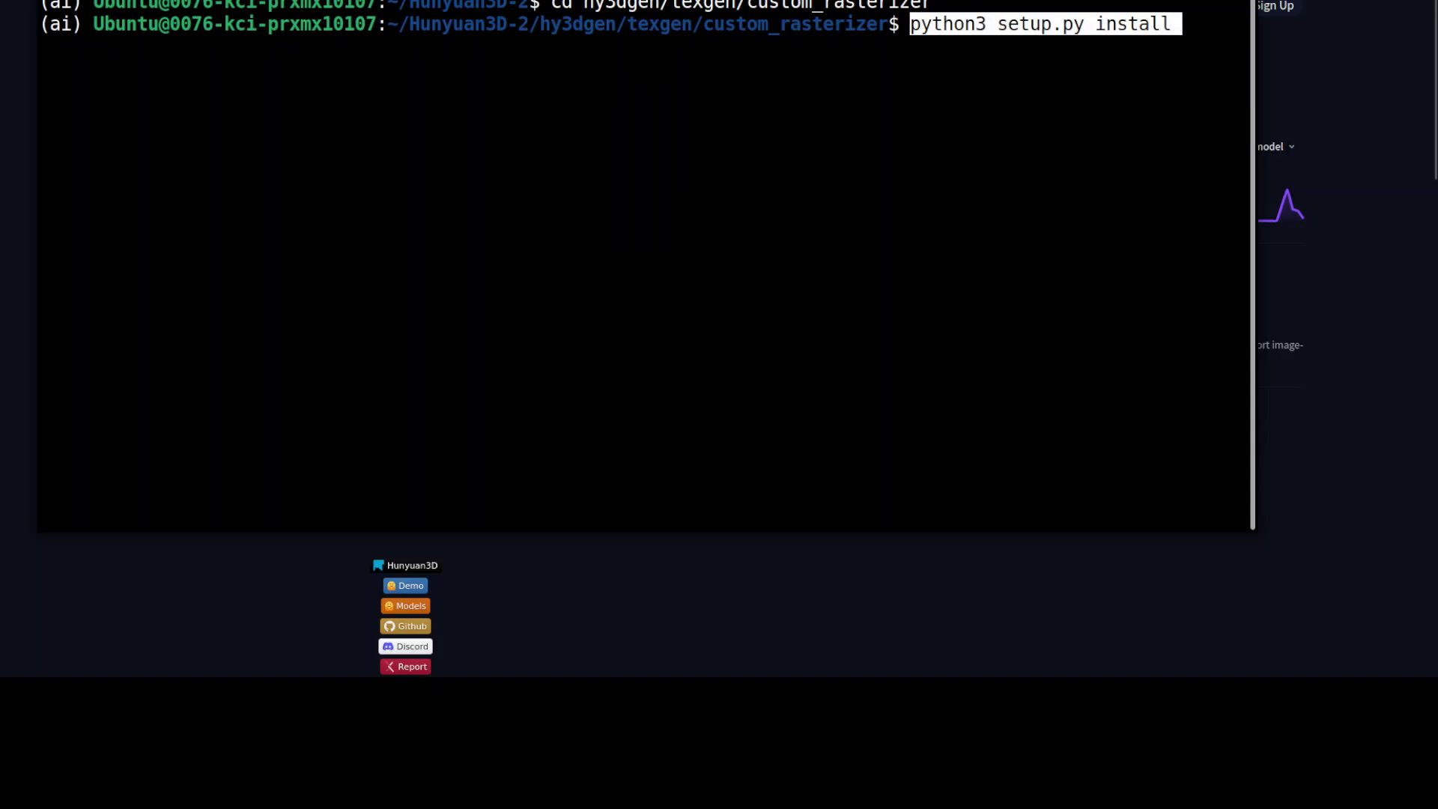
key(Return)
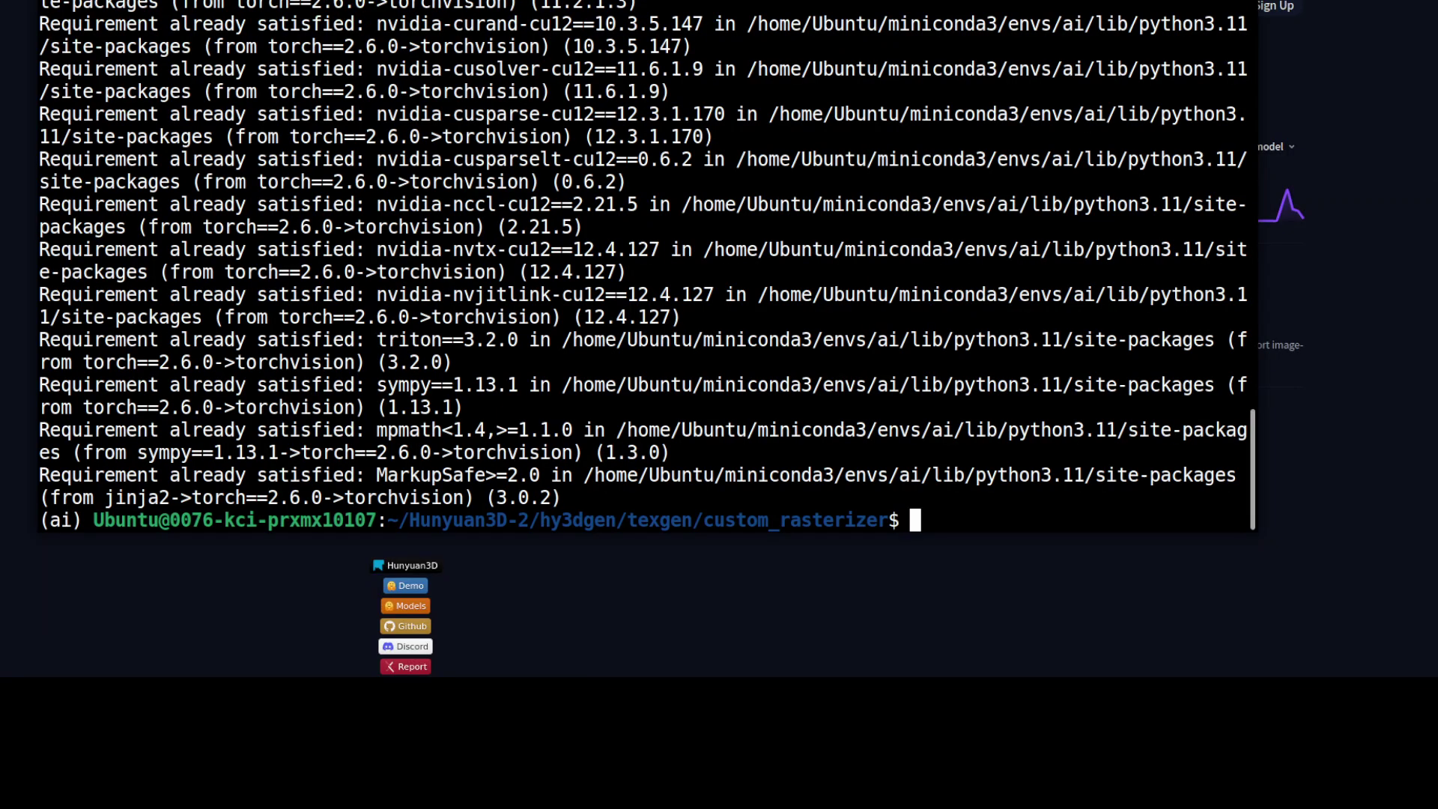
Return to the Hunyuan3D-2 root with cd ../../.. and clear the screen
right_click(845, 360)
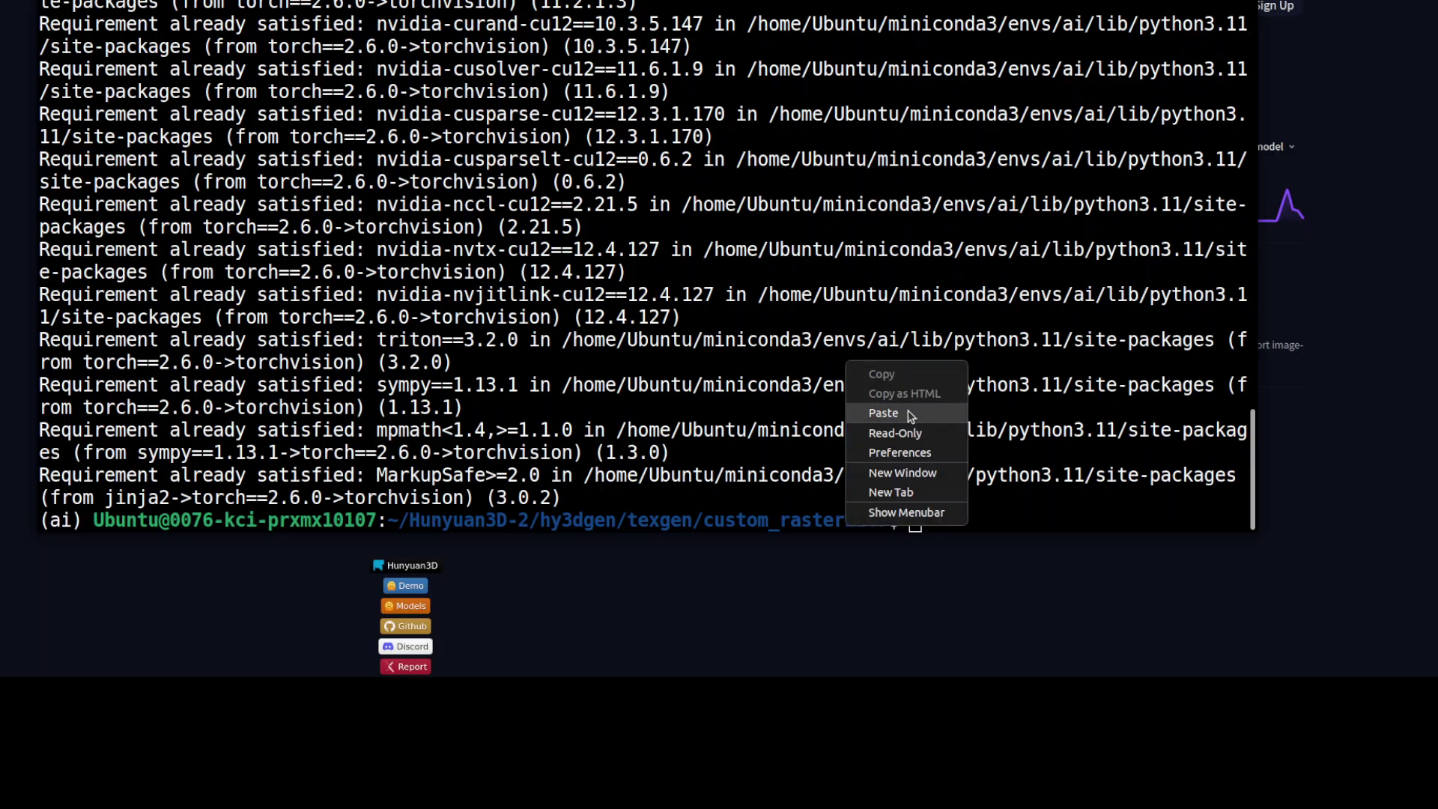
click(885, 414)
key(Return)
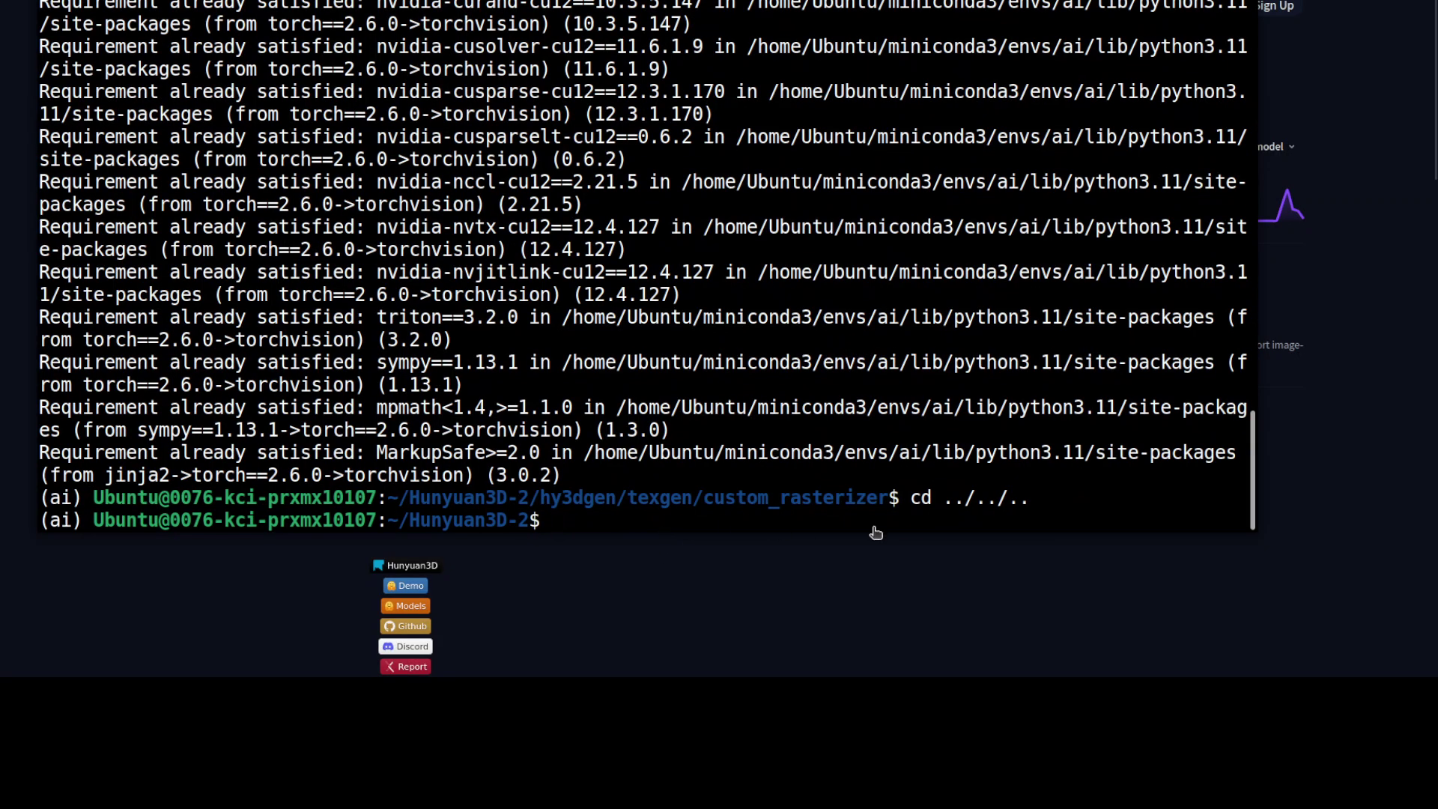
text(clar)
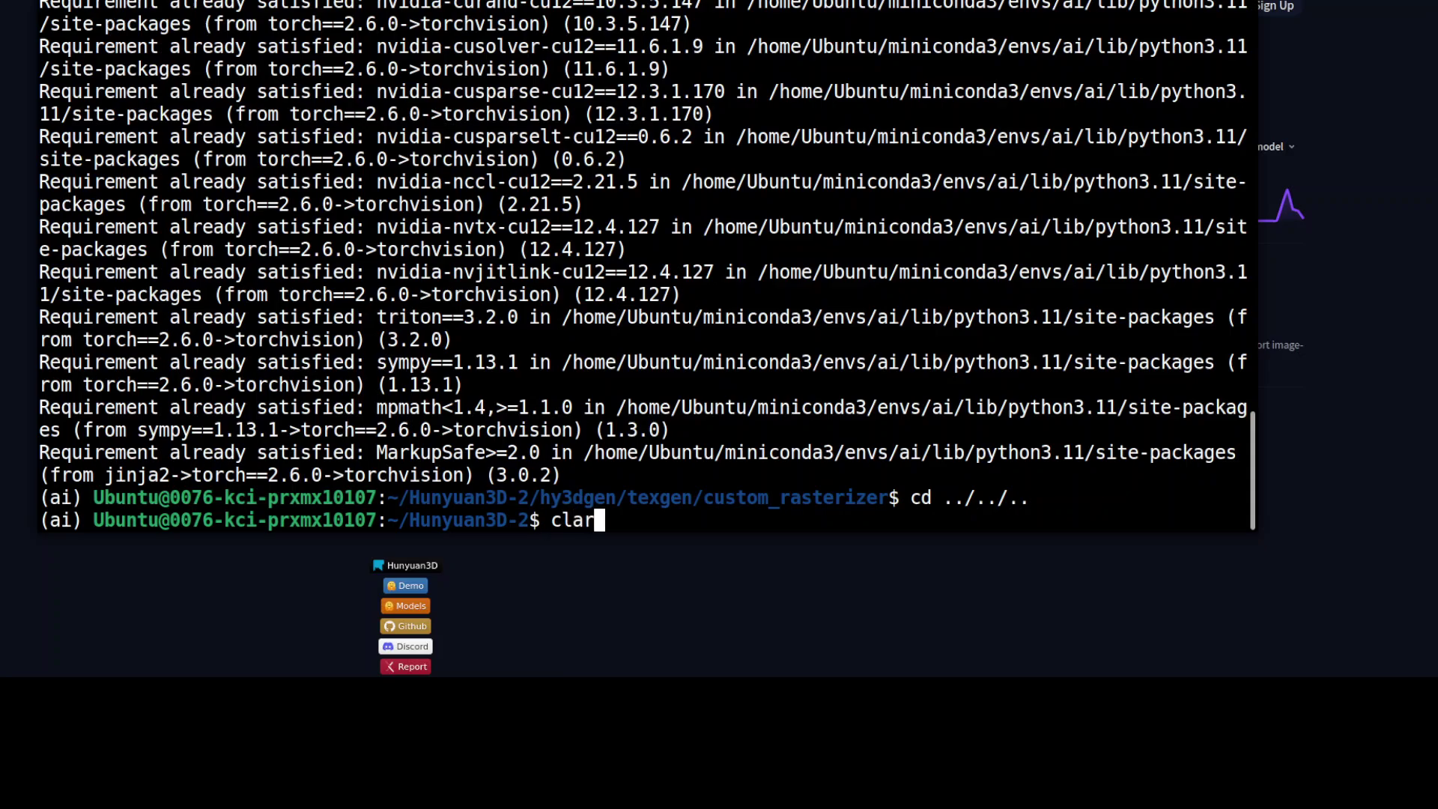
key(Return)
text(clear)
key(Return)
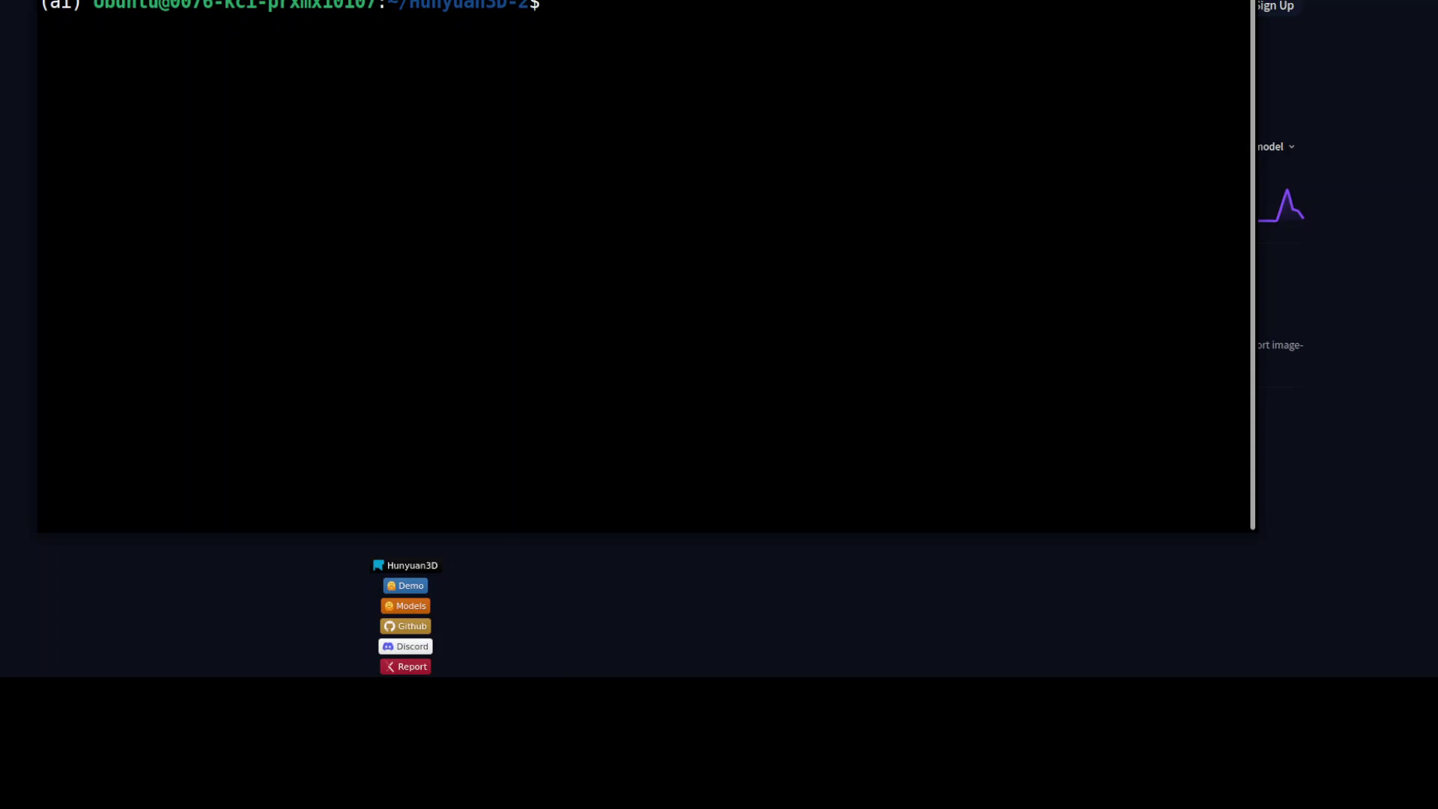
Enter hy3dgen/texgen/differentiable_renderer and install its mesh processor with python3 setup.py install
text(cd hy3dgen/texgen/differentiable_renderer)
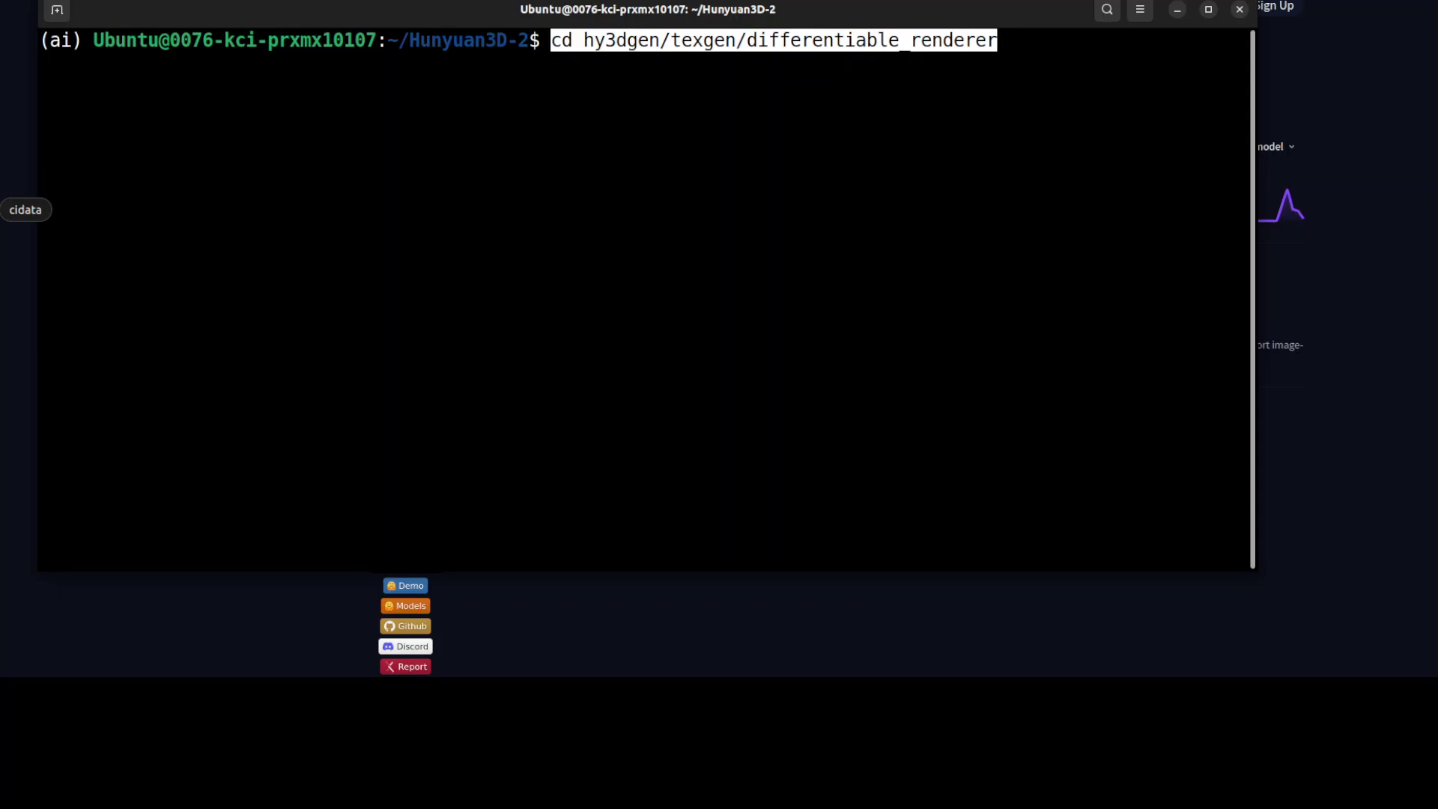
key(Return)
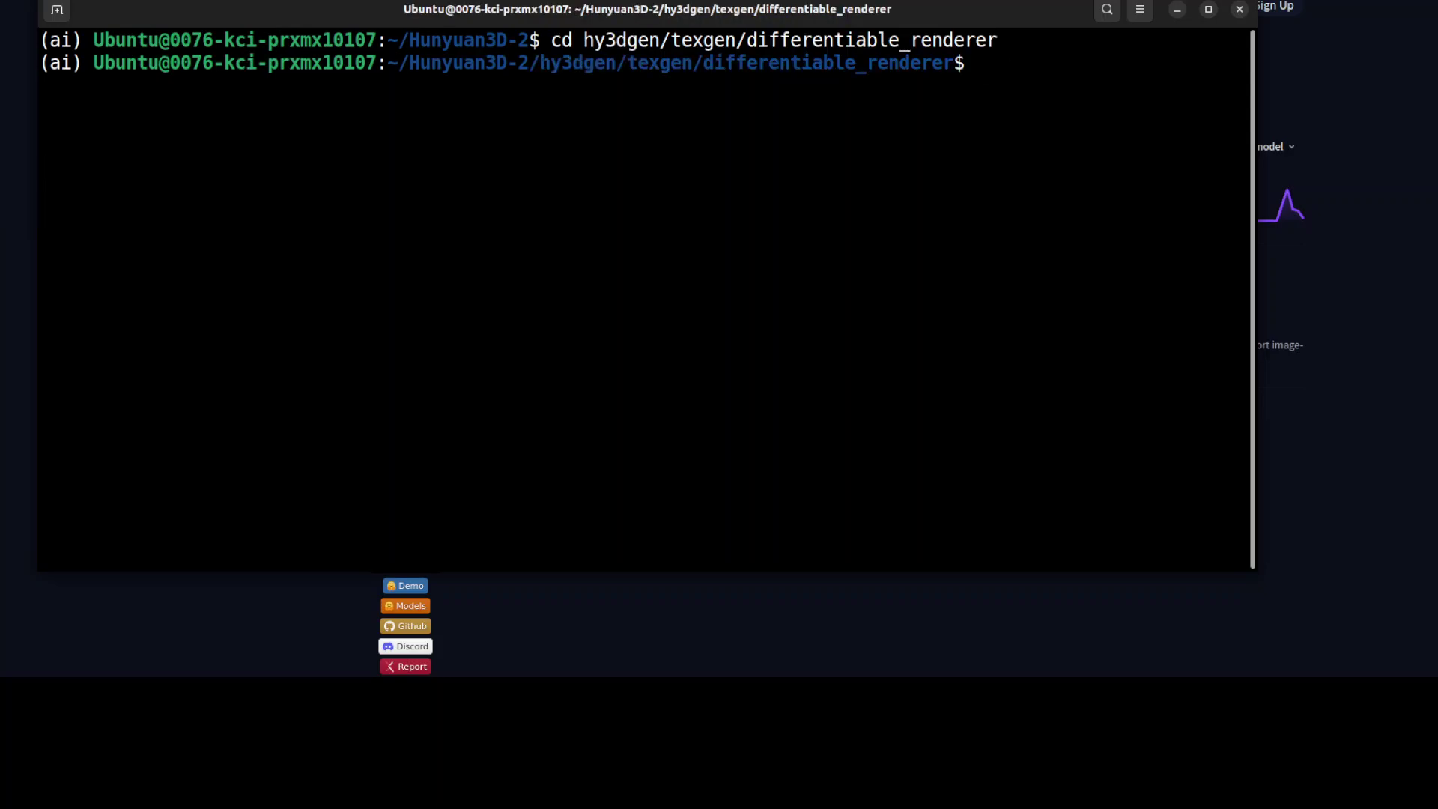
right_click(379, 149)
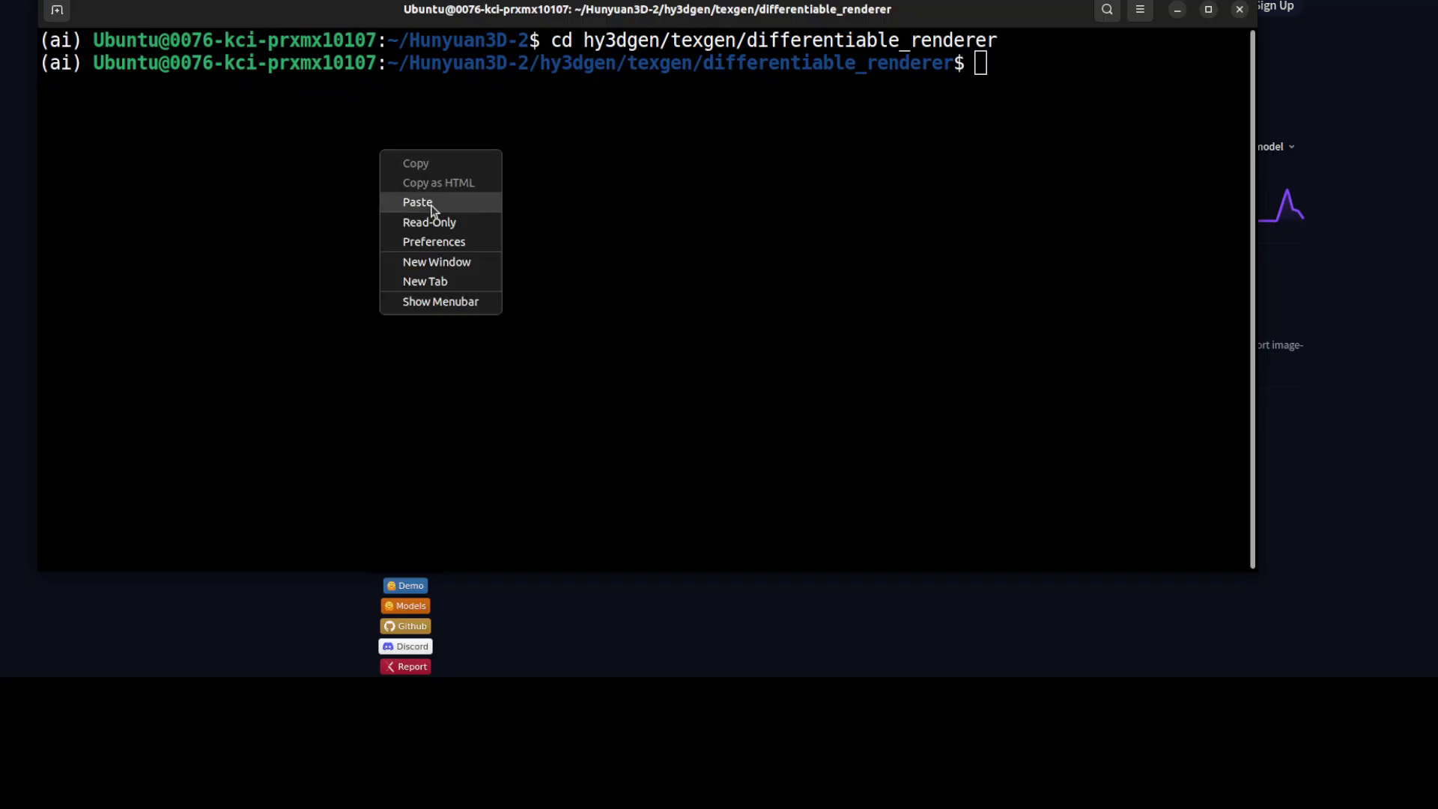
click(431, 208)
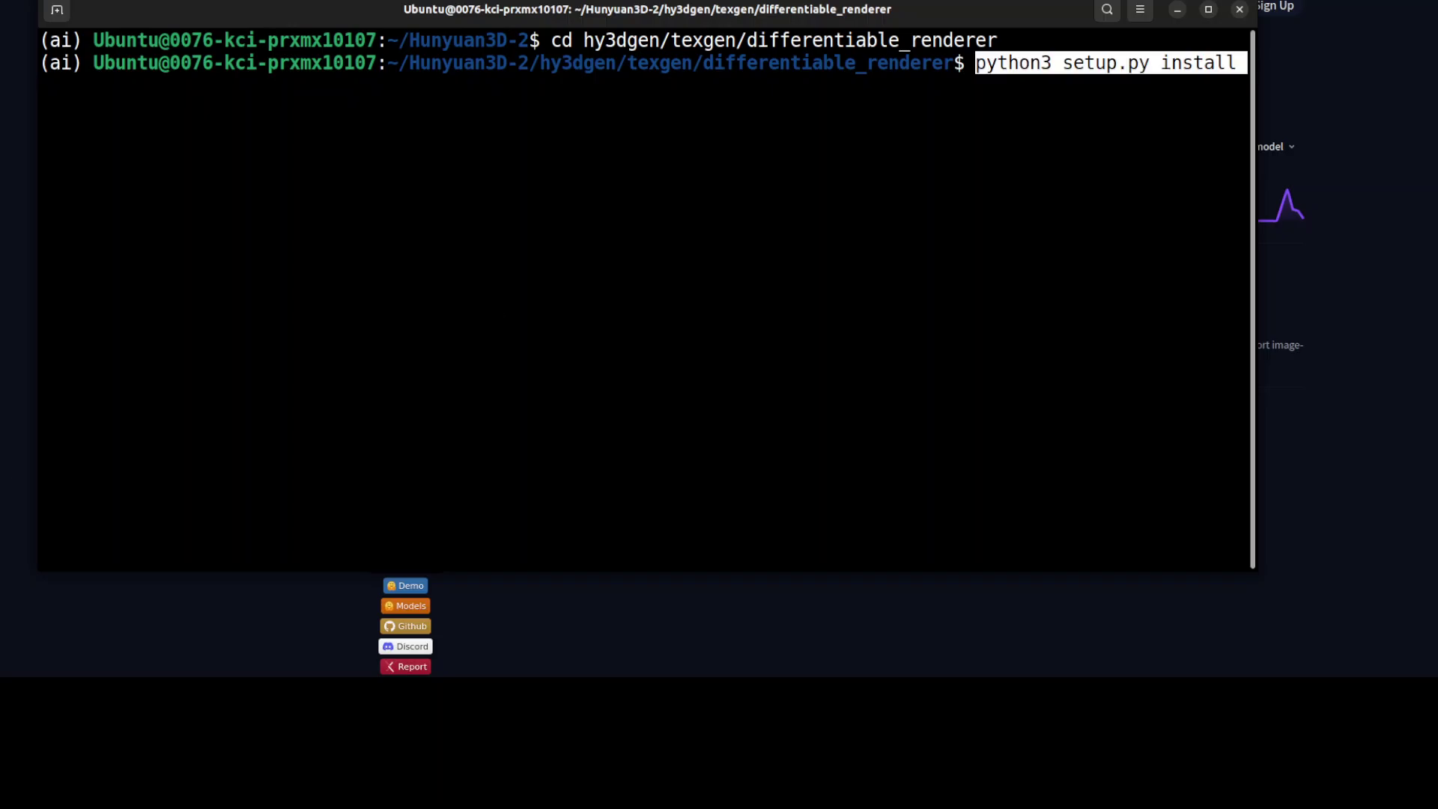
key(Return)
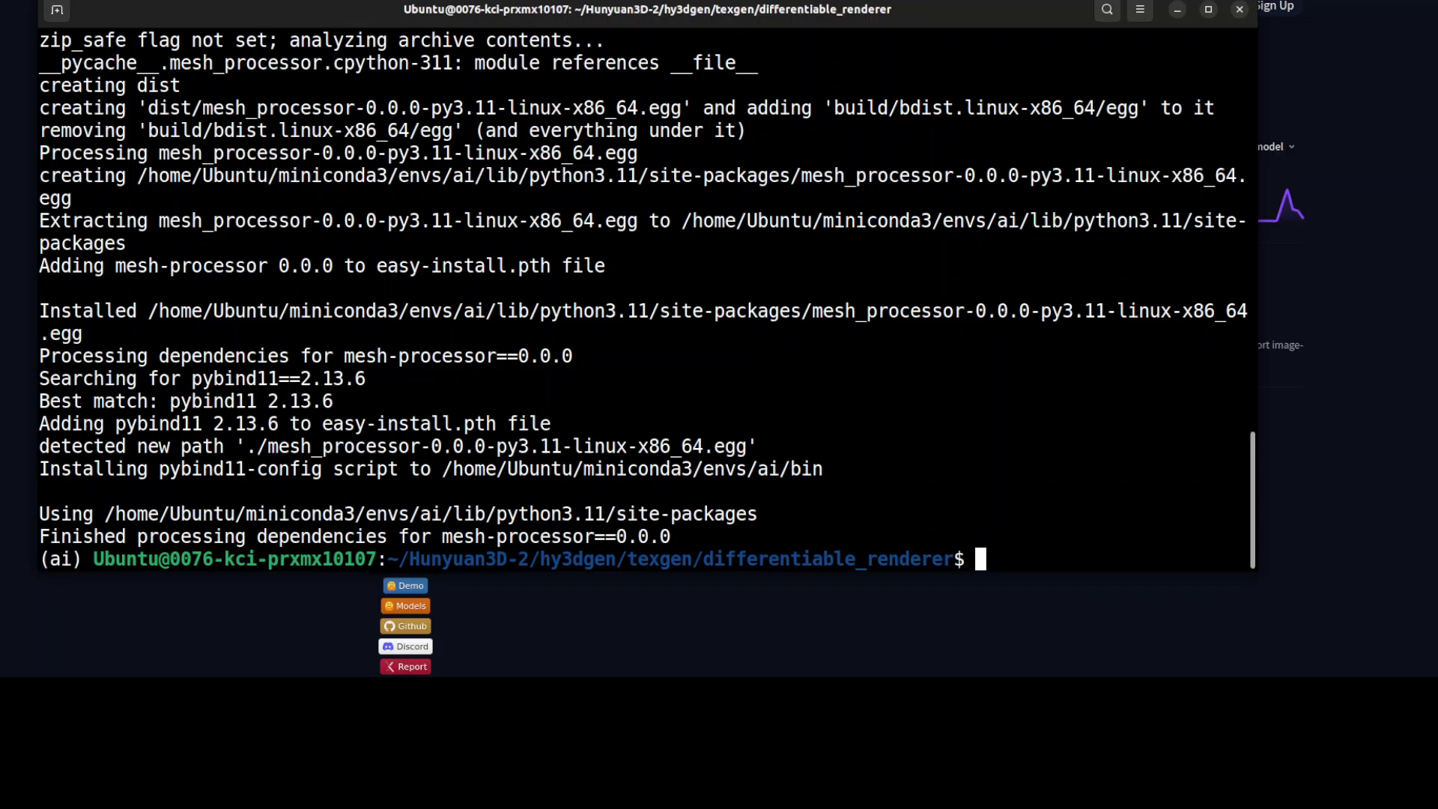
Go back to the Hunyuan3D-2 root, clear the screen, and type python app.py
right_click(857, 405)
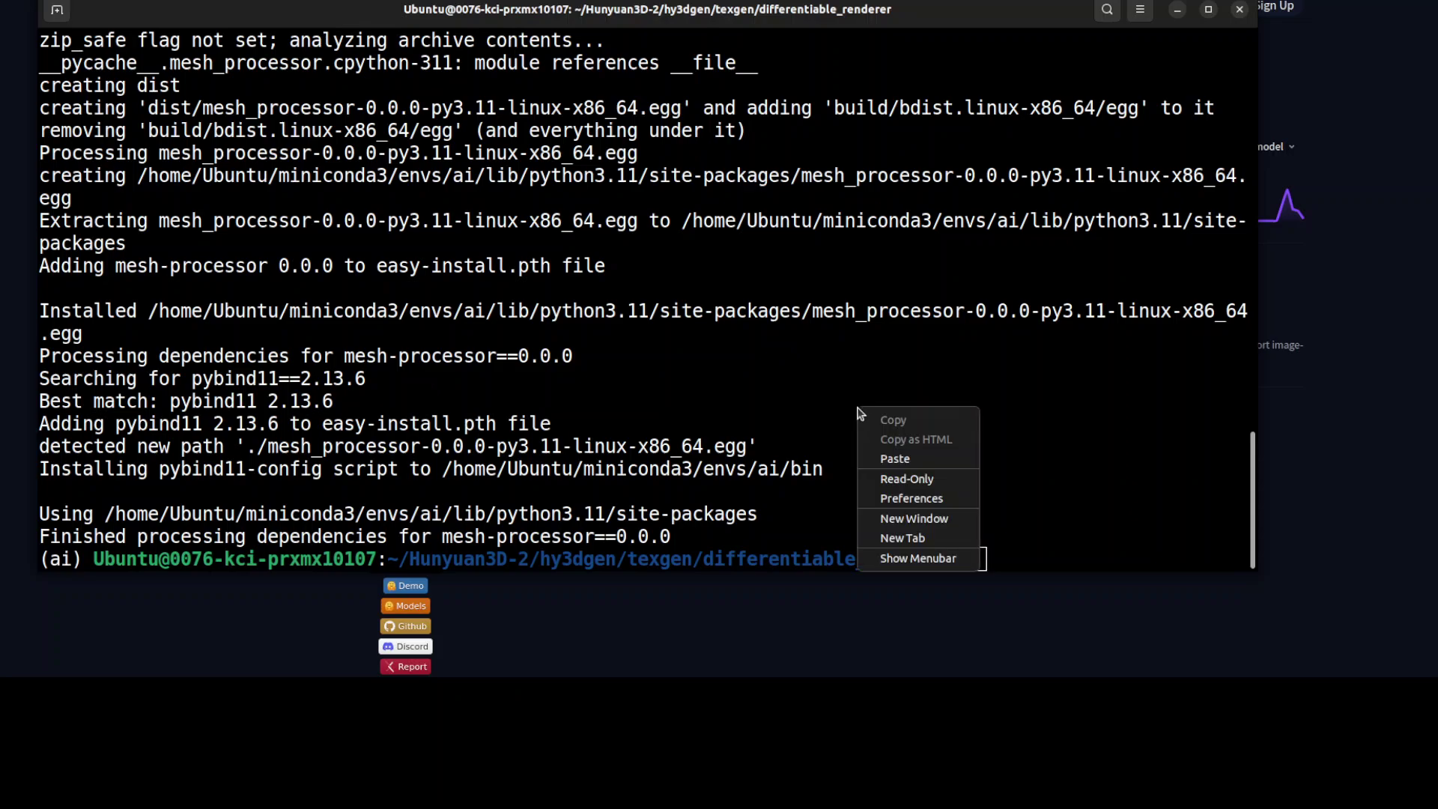
click(909, 460)
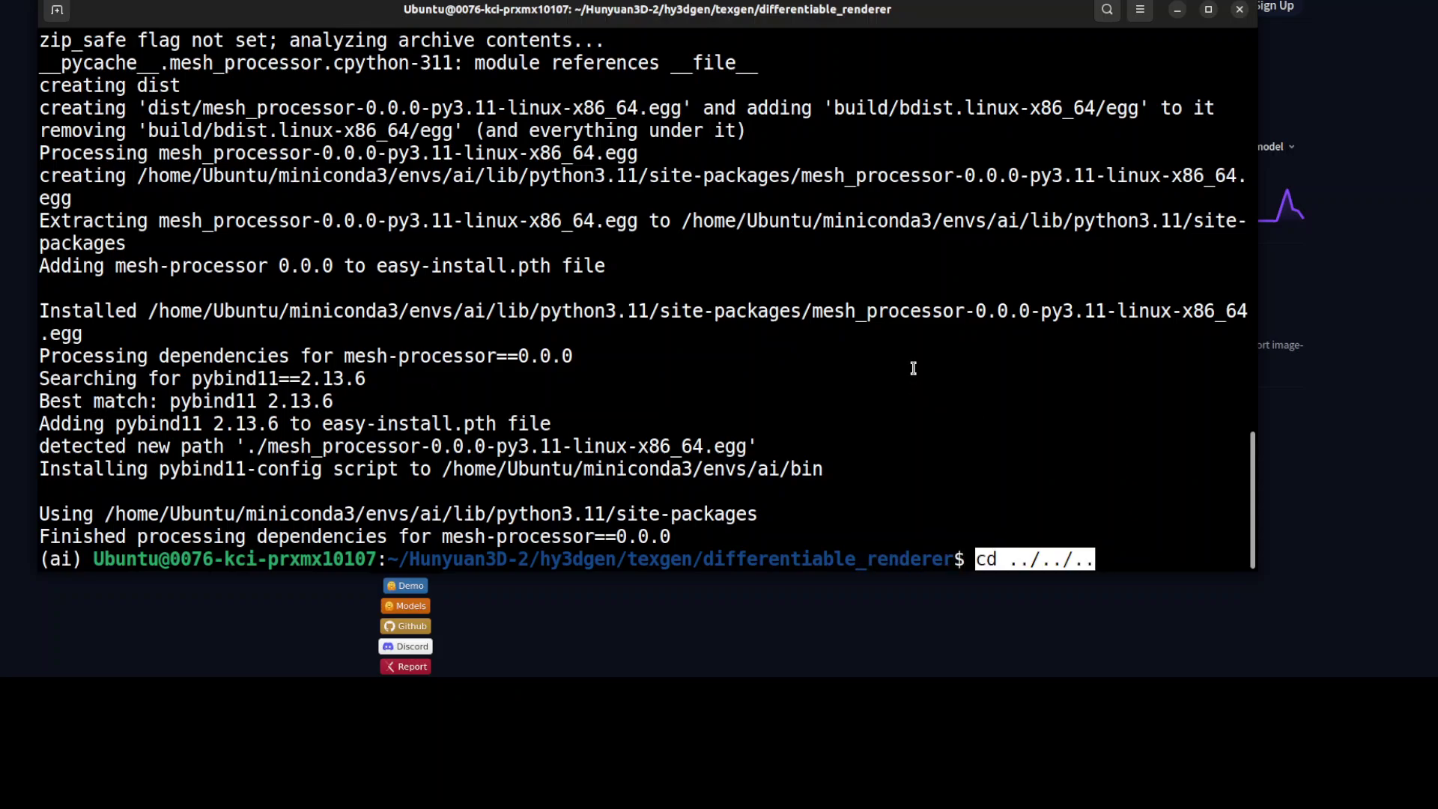
key(Return)
text(clear)
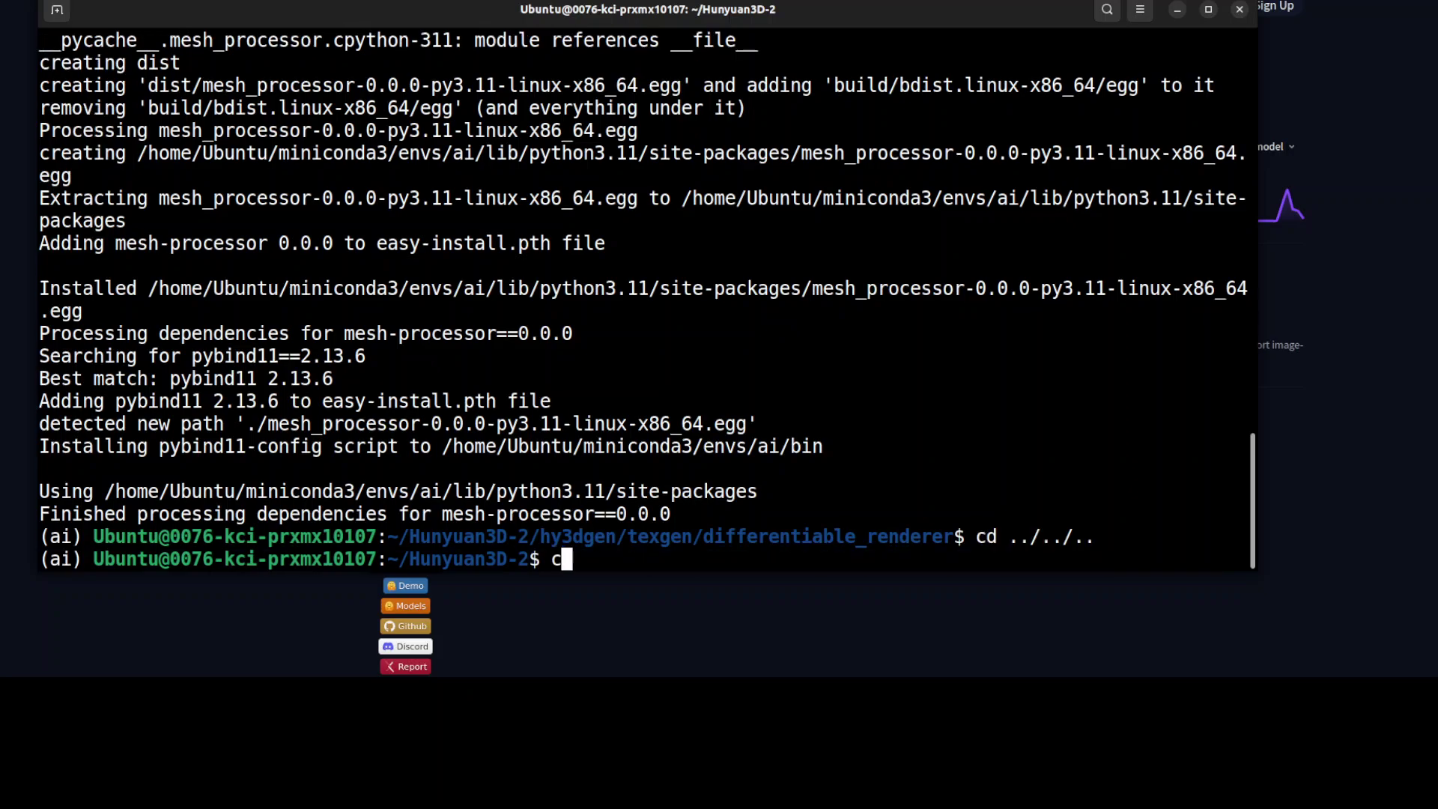
key(Return)
text(pytho)
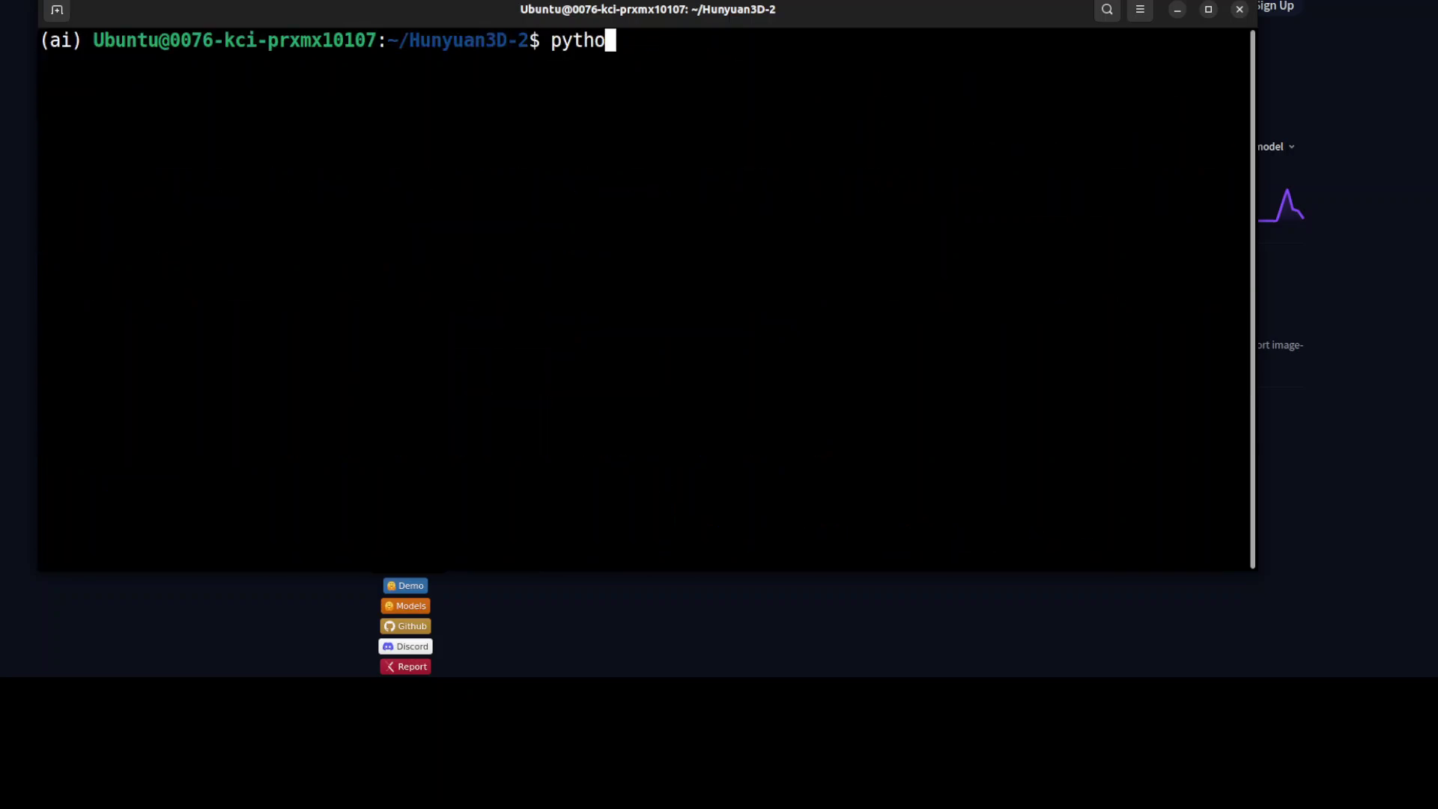
text(n app.py)
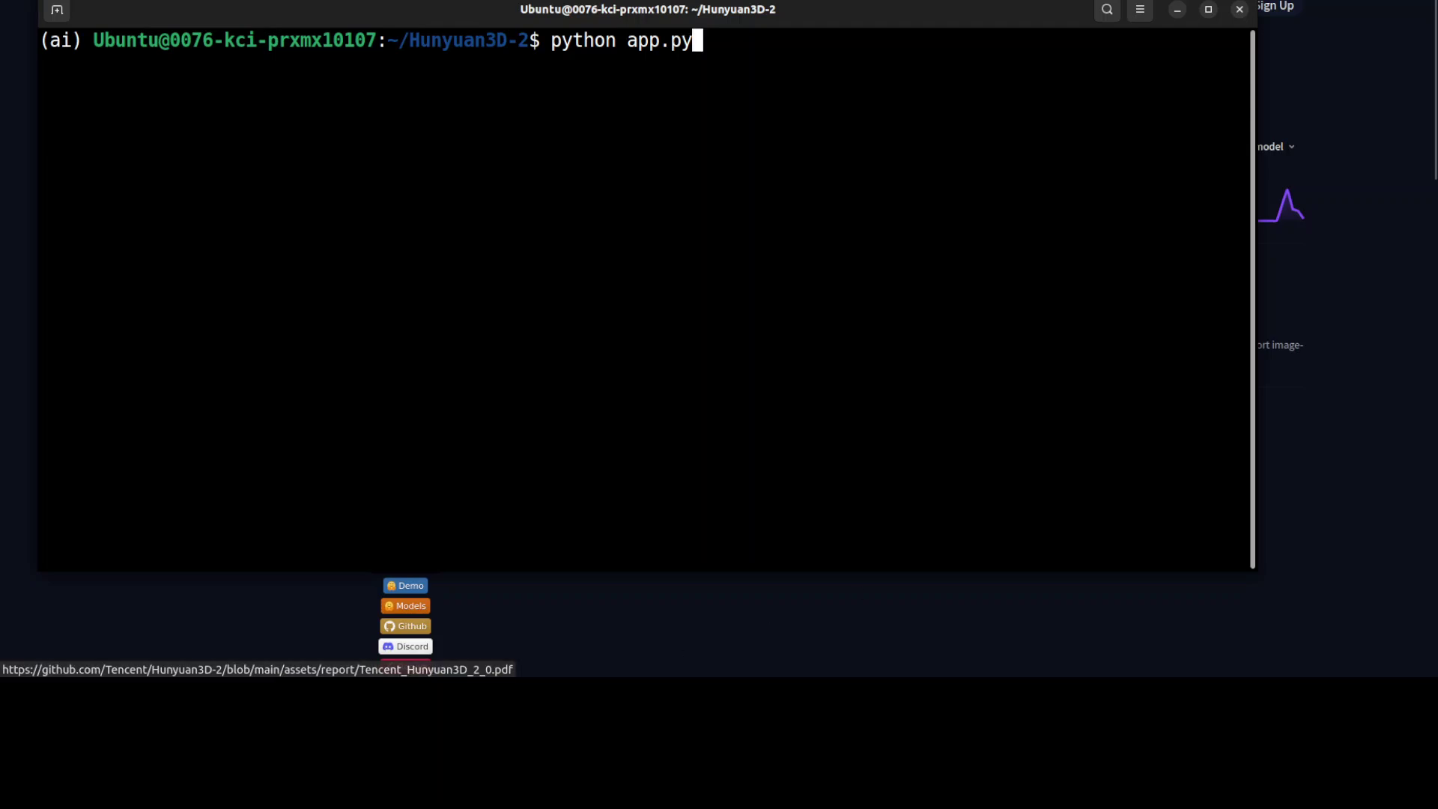
Run python app.py and wait for the models to download and Gradio to serve localhost:7860
key(Return)
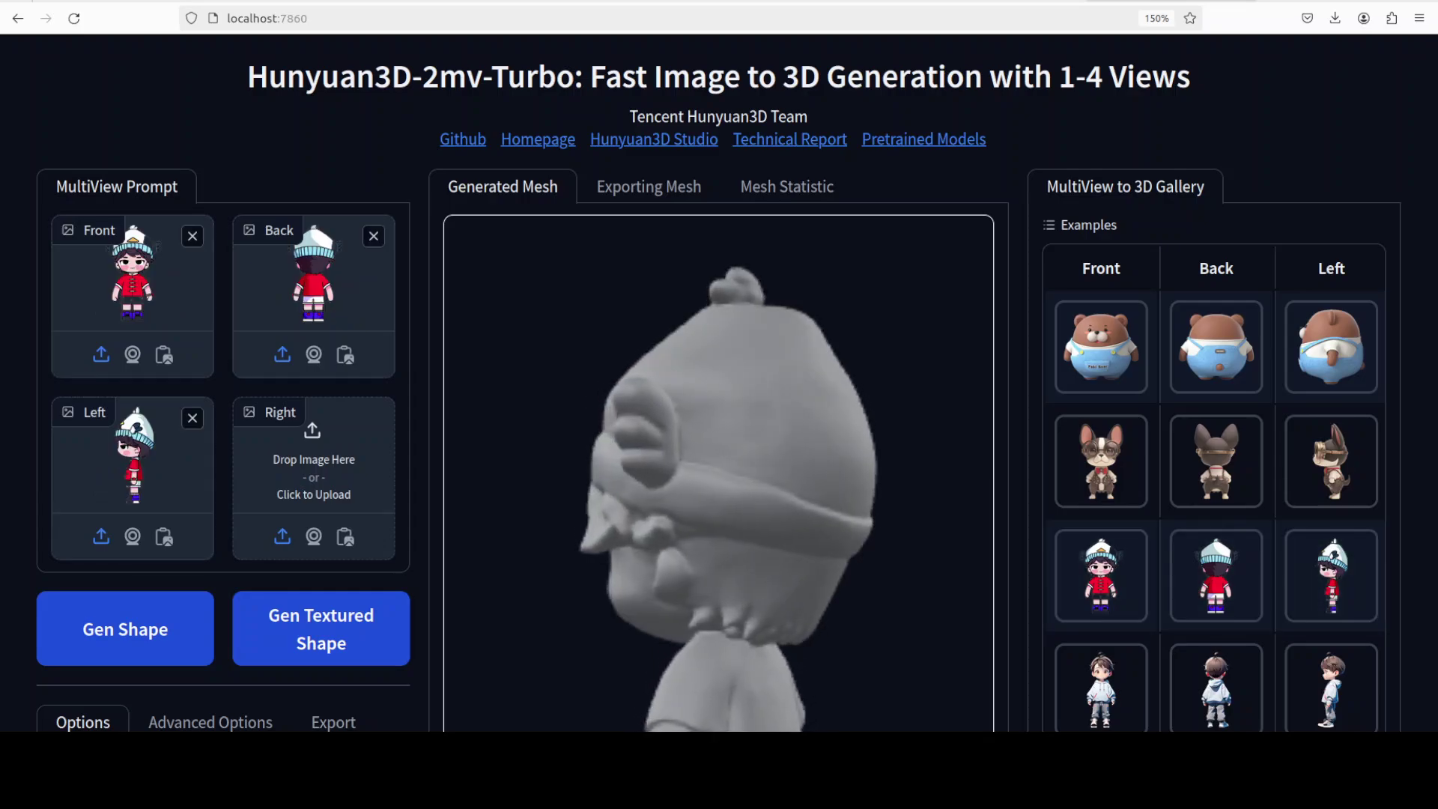
Reduce Firefox page zoom from 150% to 100%
click(1420, 18)
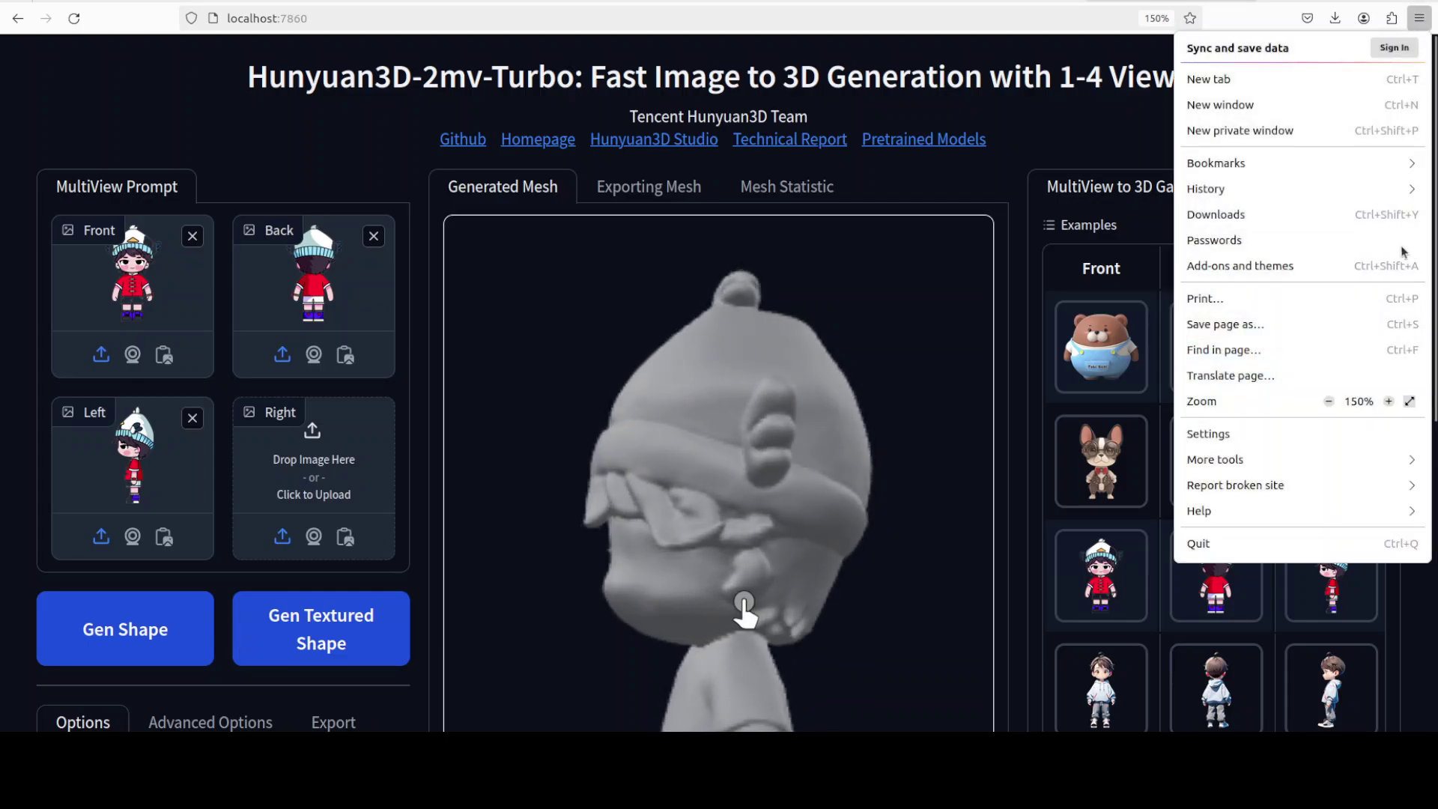
click(1329, 401)
click(1329, 401)
click(1329, 402)
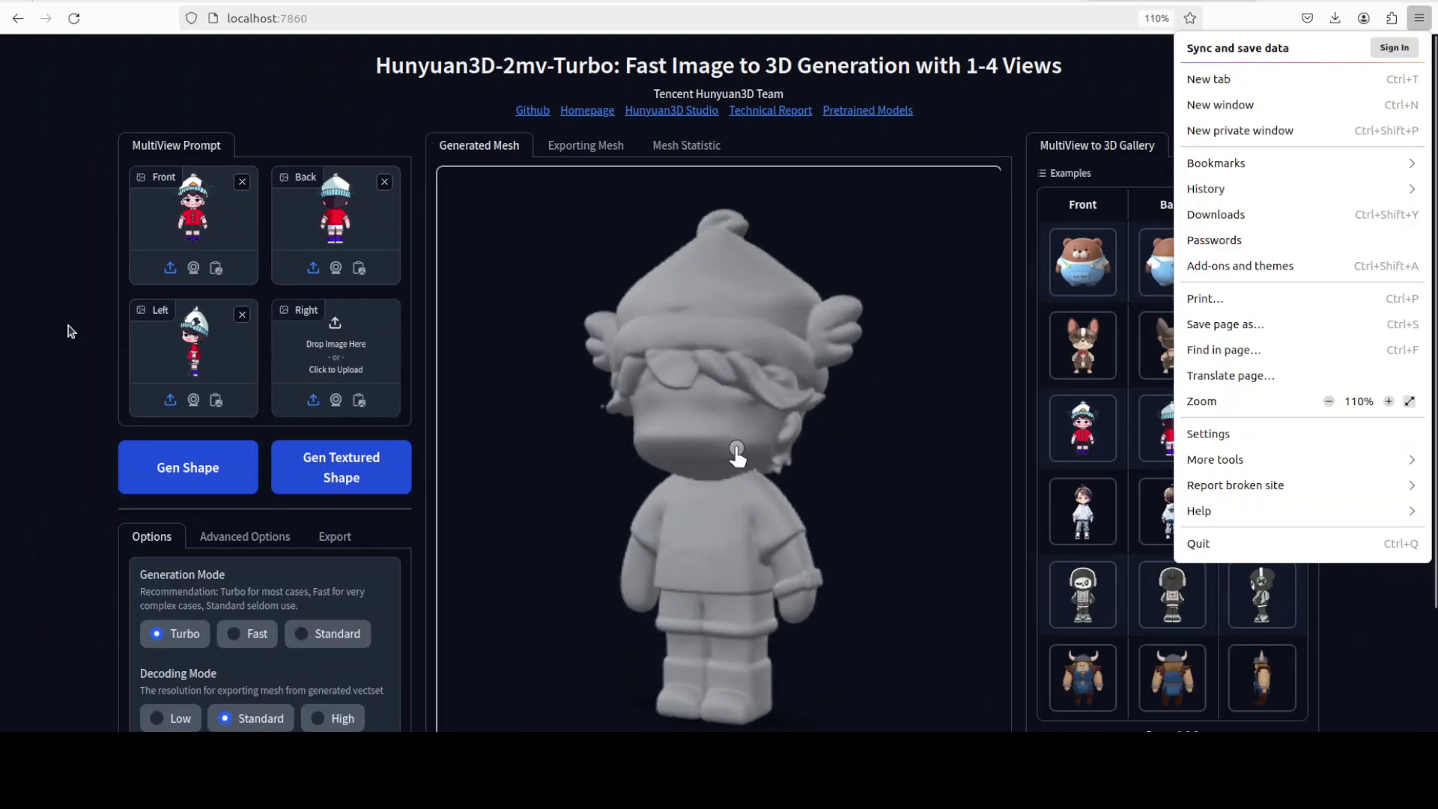
click(1329, 402)
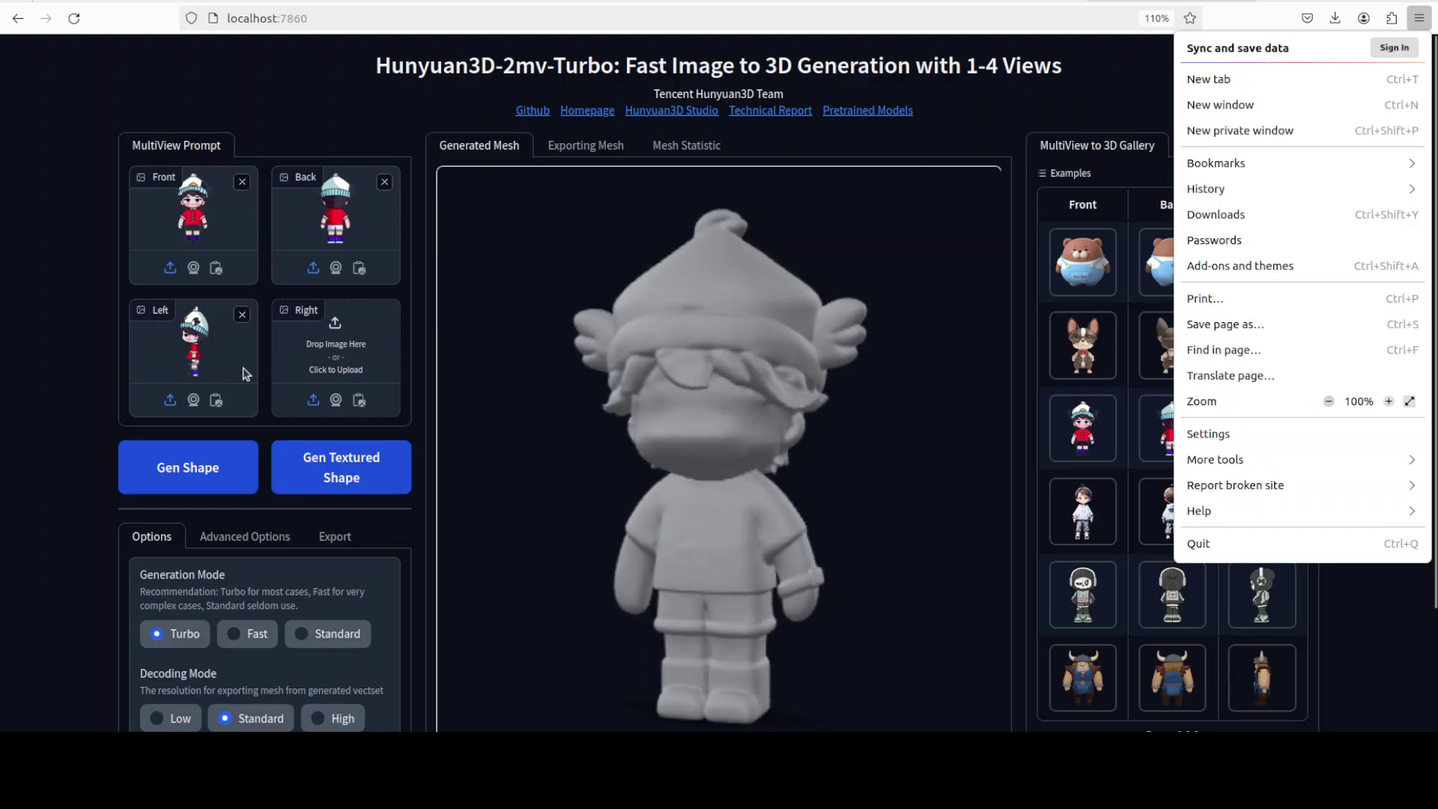
click(79, 379)
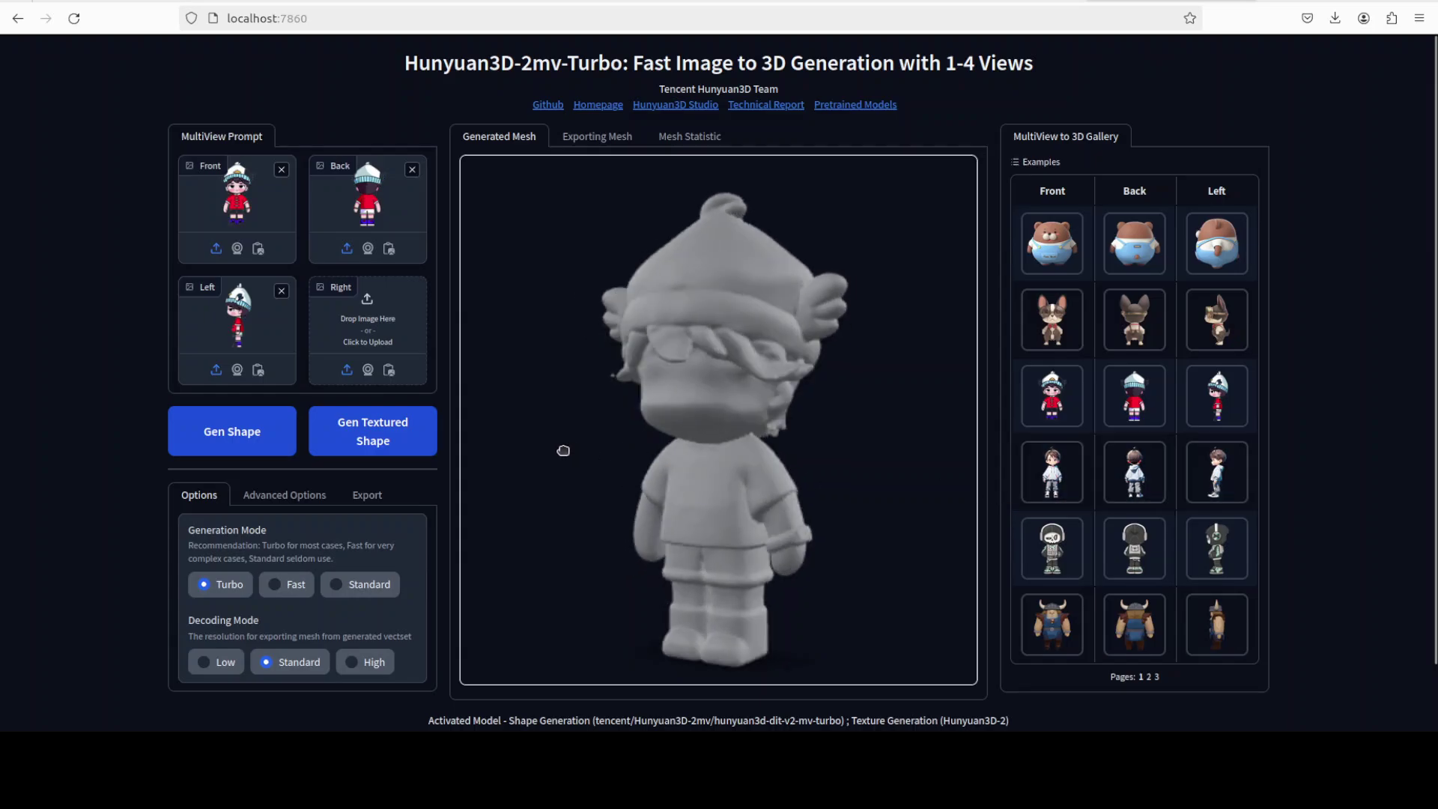
Orbit the girl's grey mesh to view its side, front, left, underside and top of the head
drag(563, 450, 852, 392)
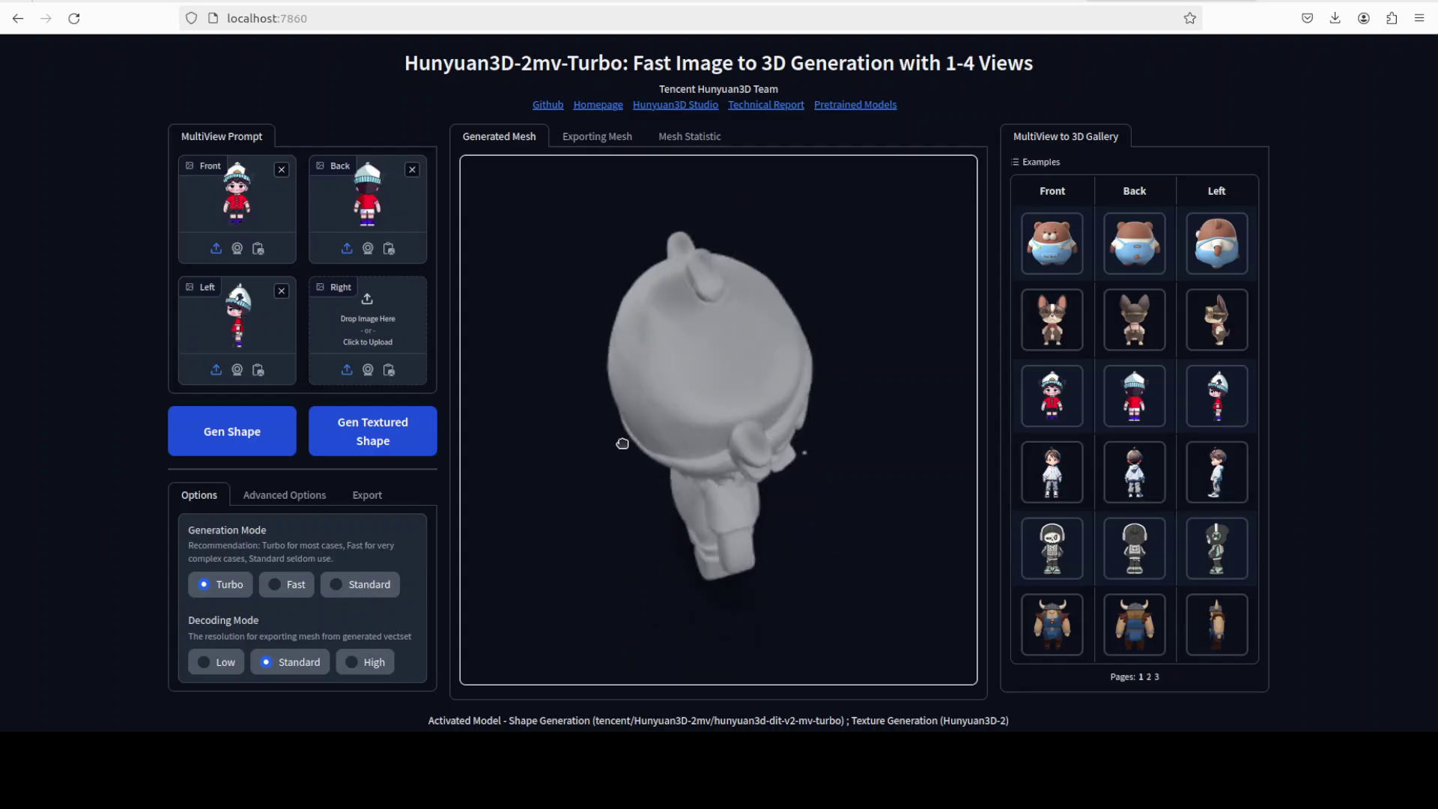
drag(605, 413, 625, 189)
drag(691, 514, 637, 511)
drag(798, 510, 828, 498)
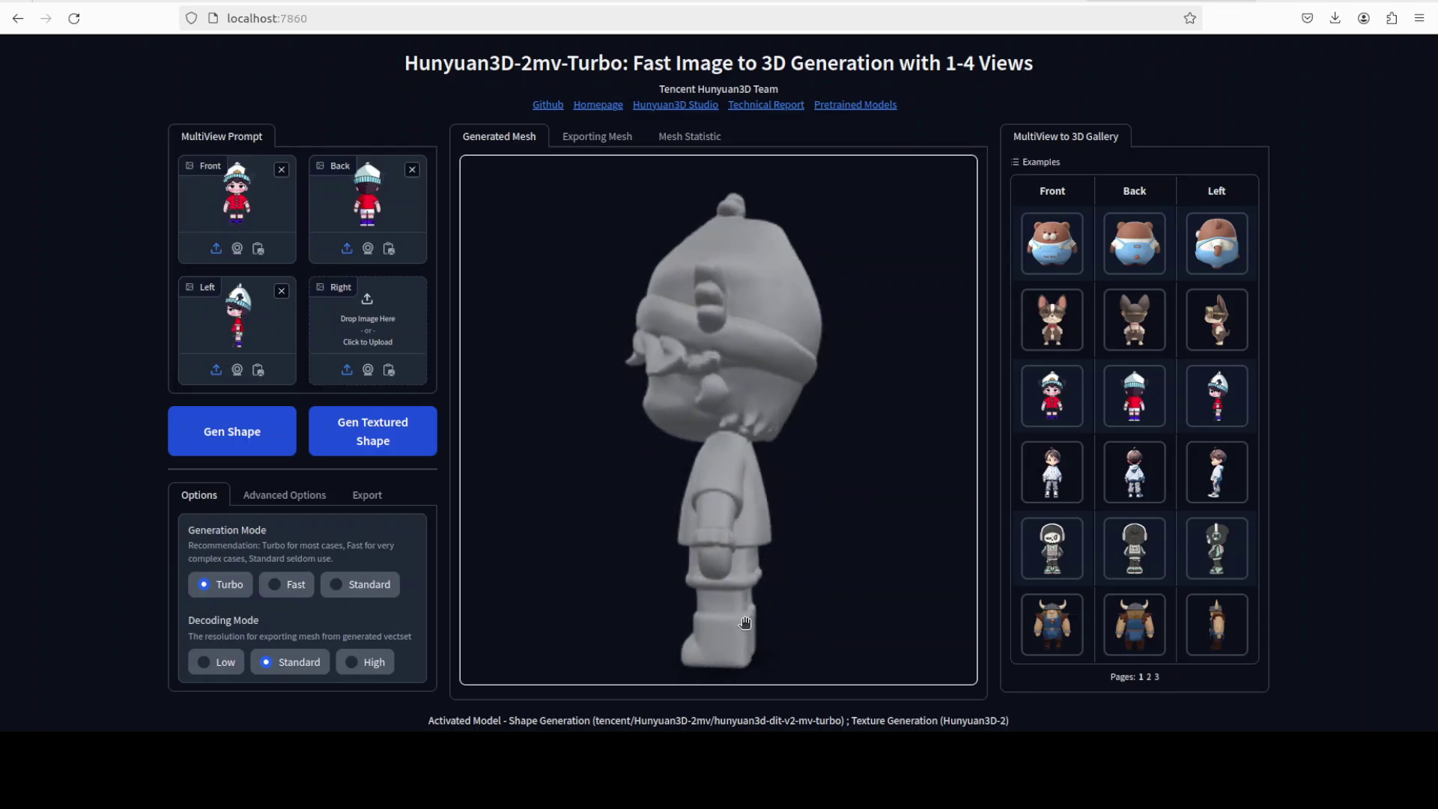
drag(747, 621, 741, 412)
drag(738, 546, 739, 587)
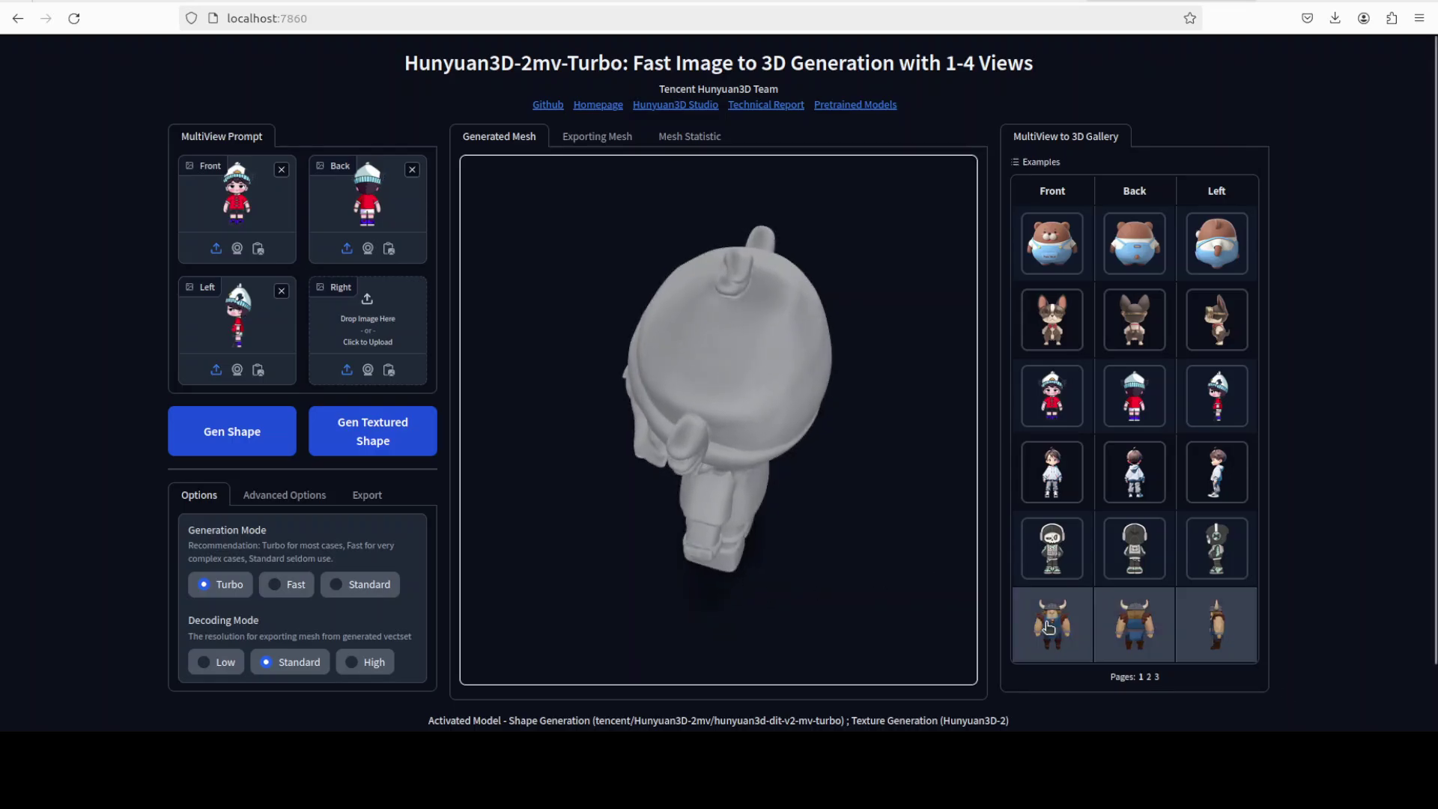
Load the horned Viking example views, generate its shape, and rotate the mesh to see its back
click(1049, 628)
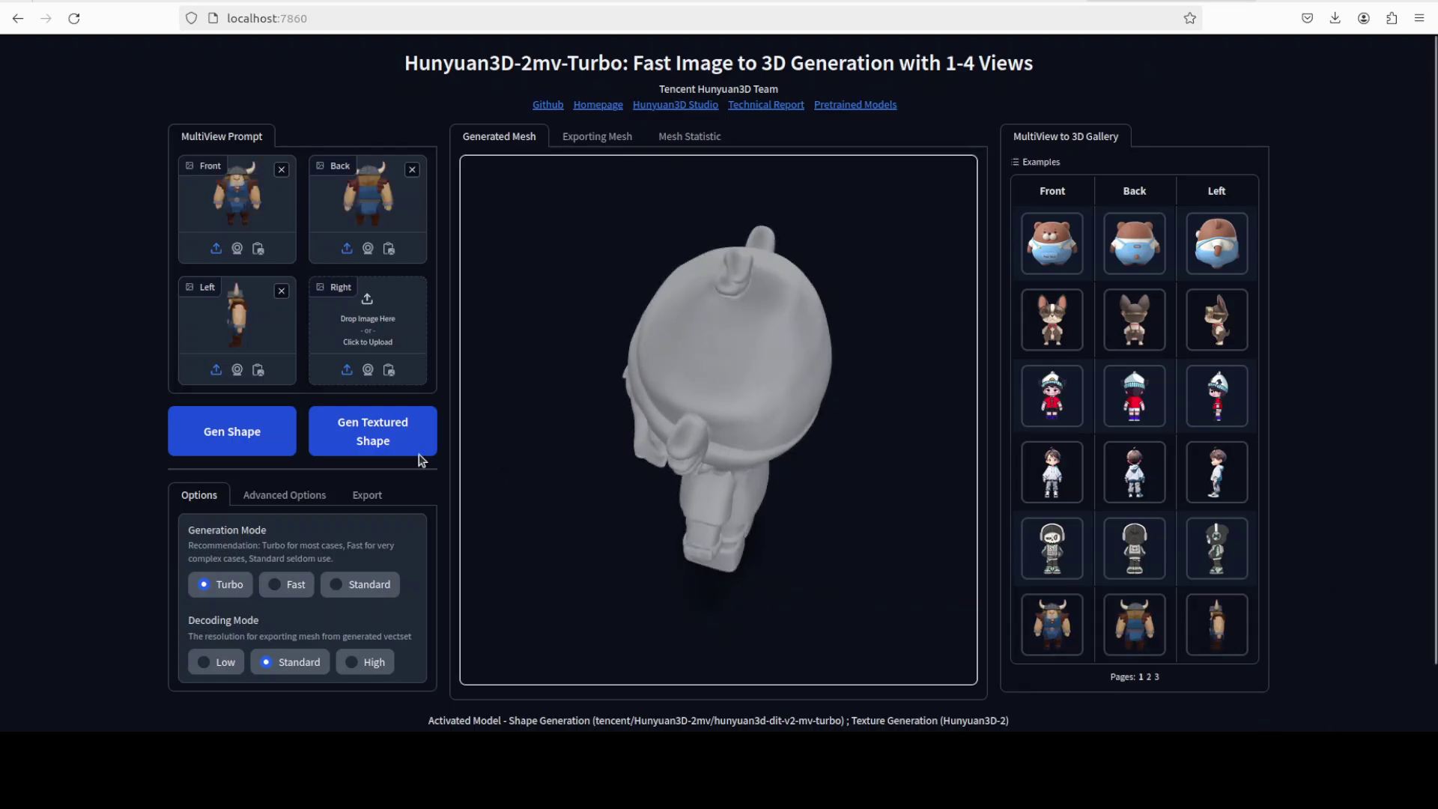
click(209, 435)
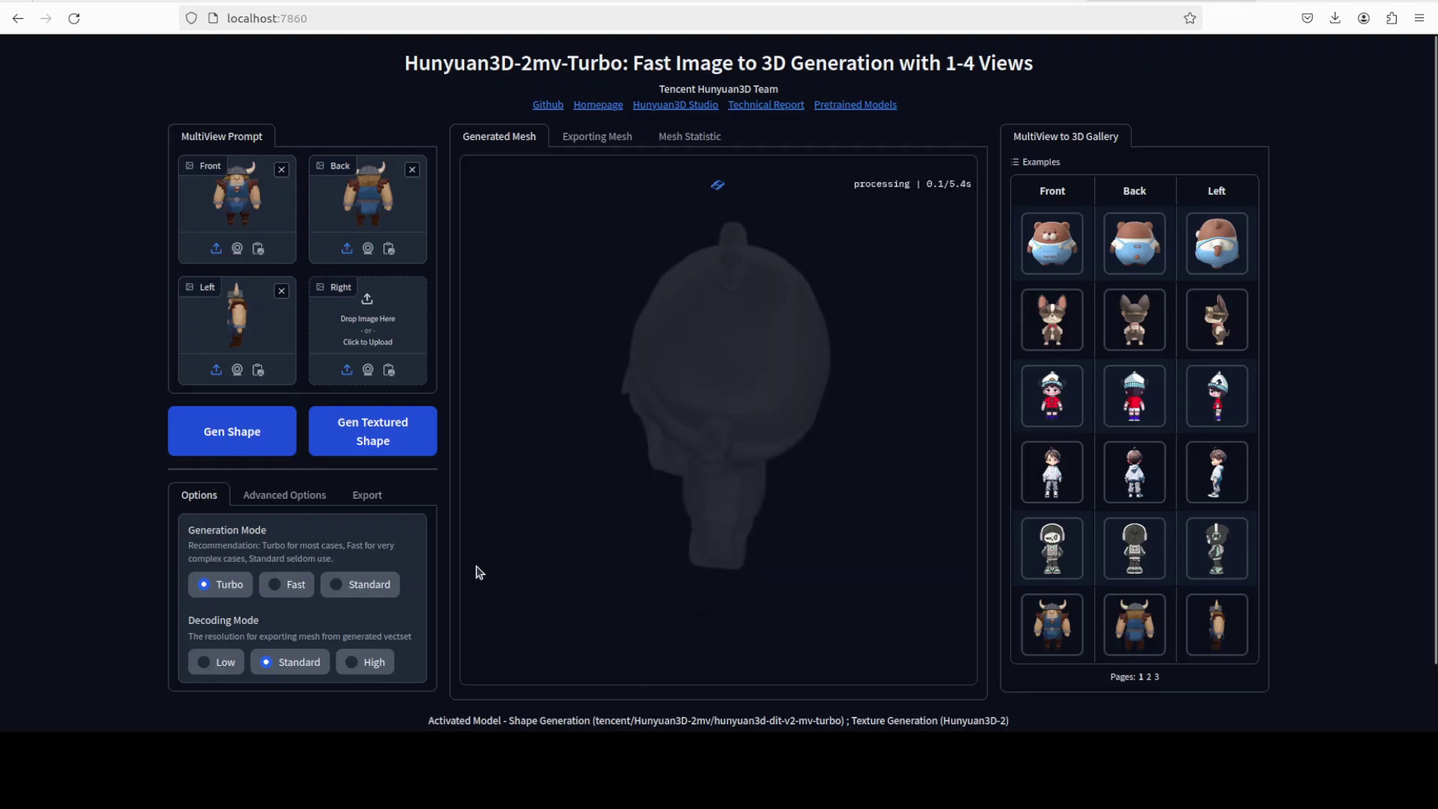
drag(475, 572, 748, 301)
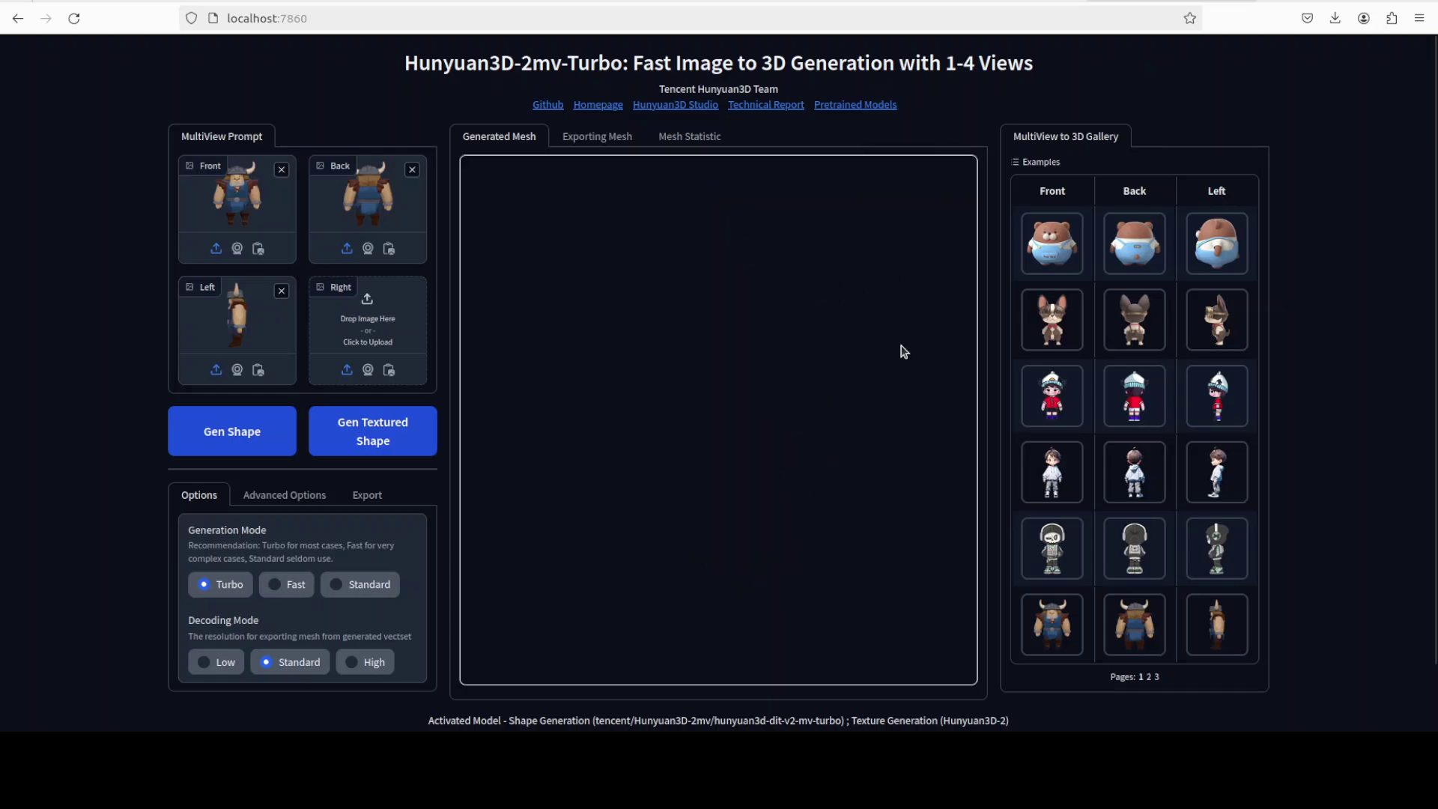
drag(902, 349, 569, 407)
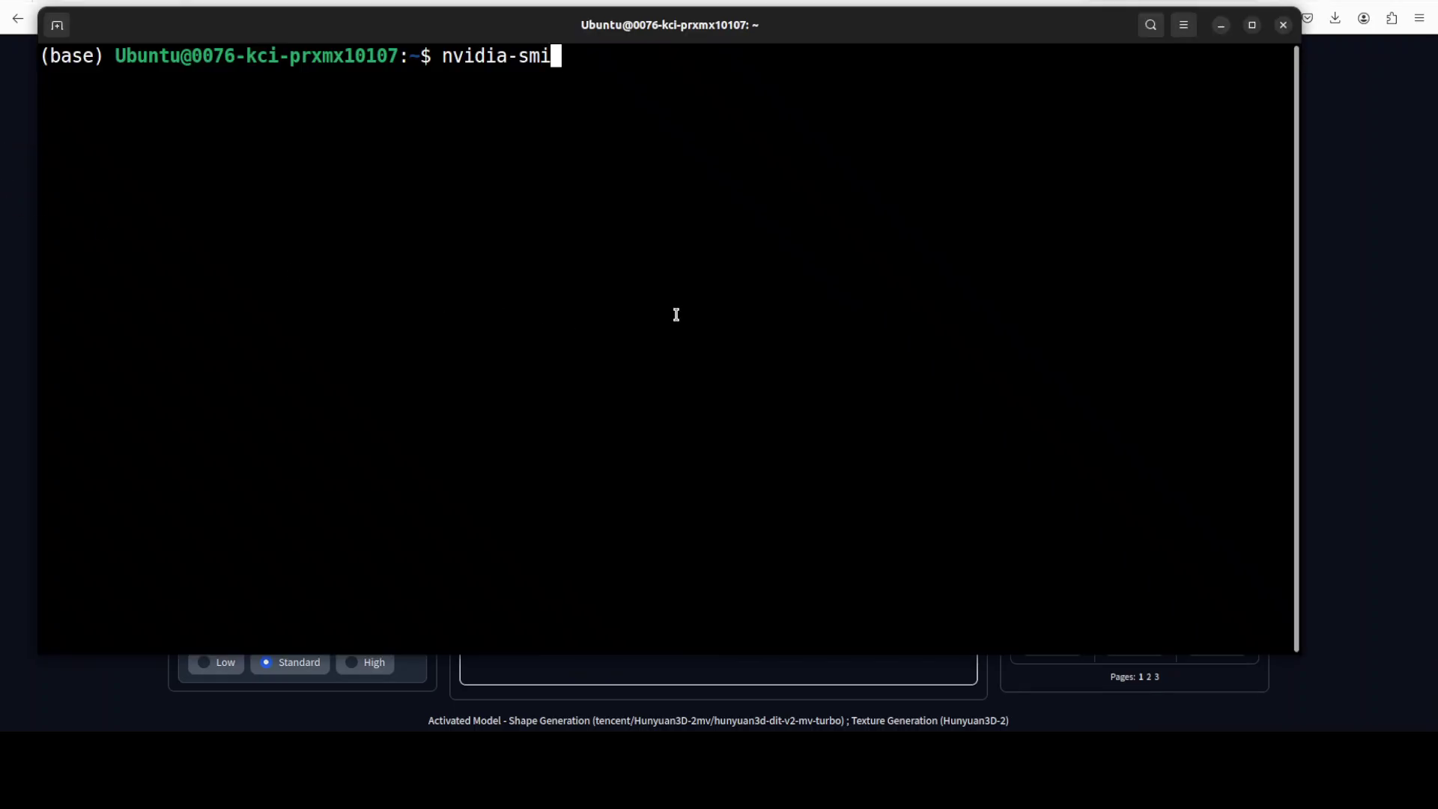
Run nvidia-smi to read GPU memory use of 12875MiB of 49140MiB, then close the terminal
key(Return)
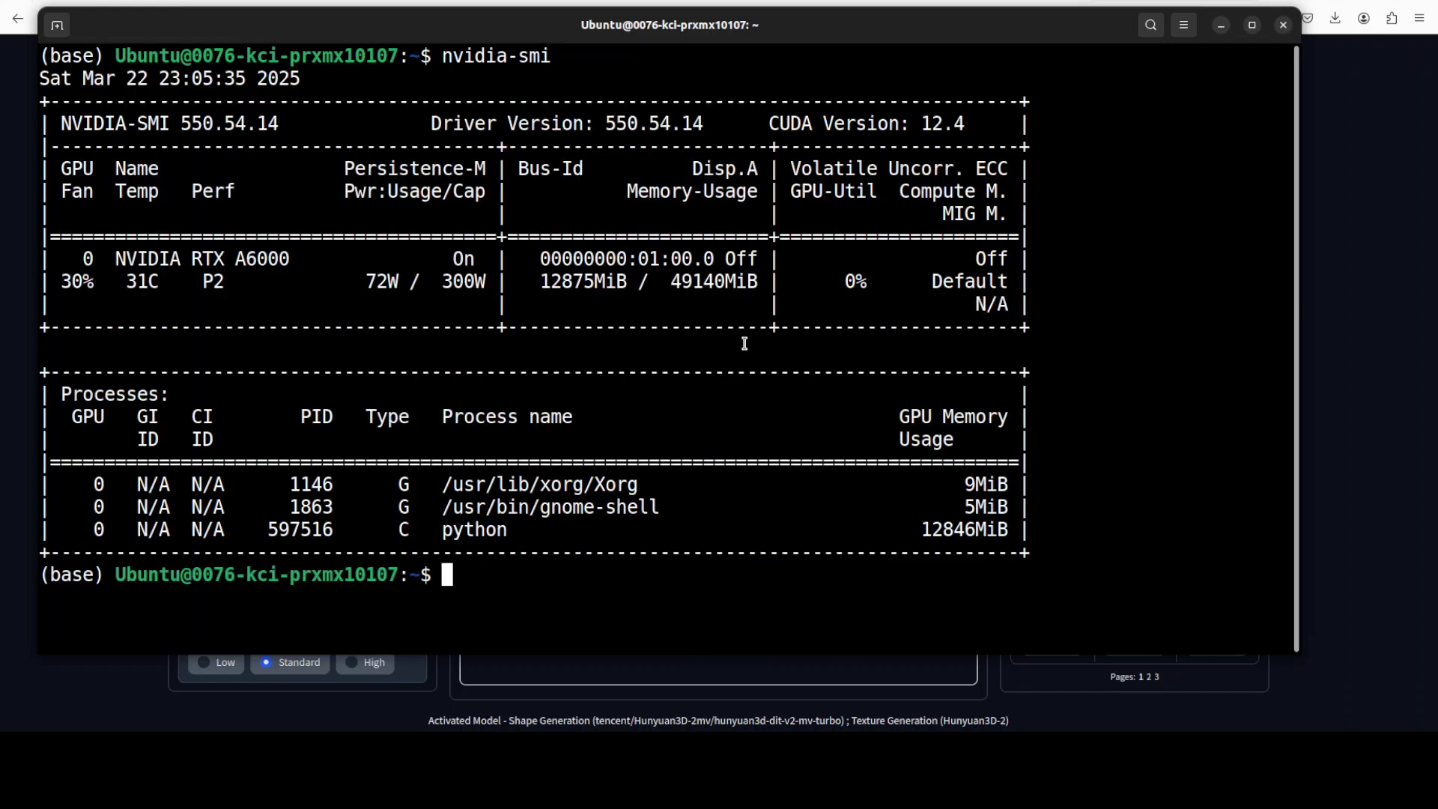
click(1284, 27)
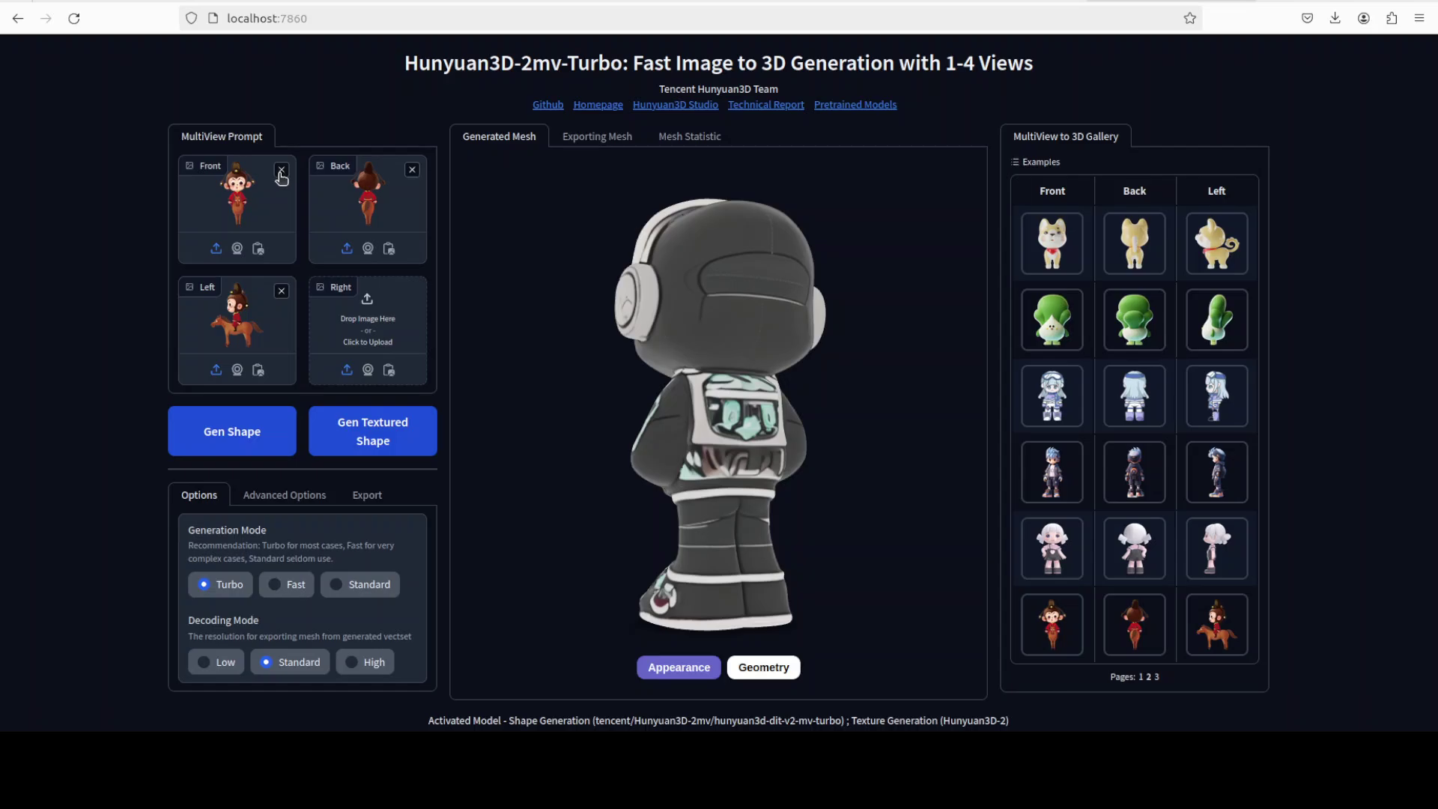
Upload front.png from the images/cartoon folder as the Front view
click(282, 178)
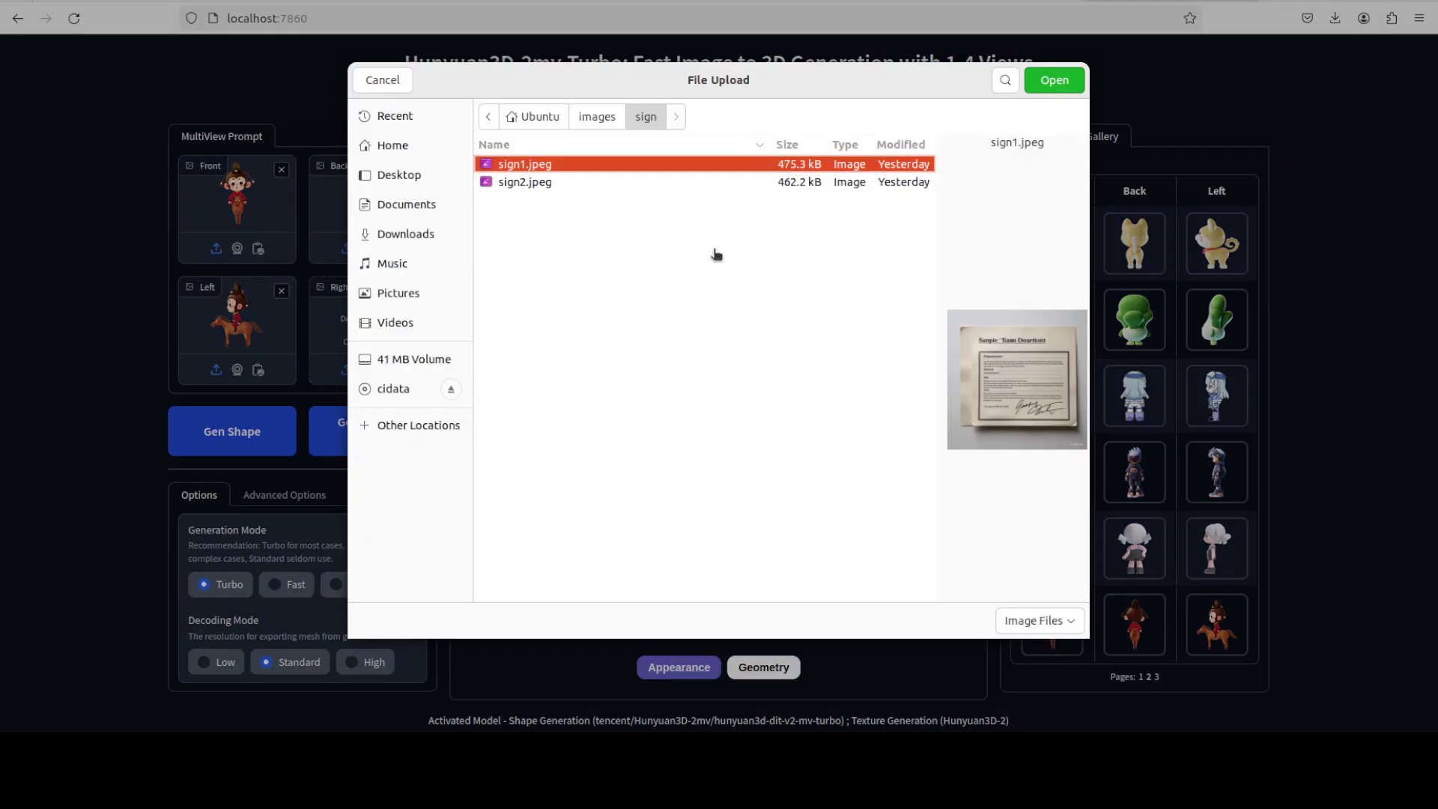
click(584, 119)
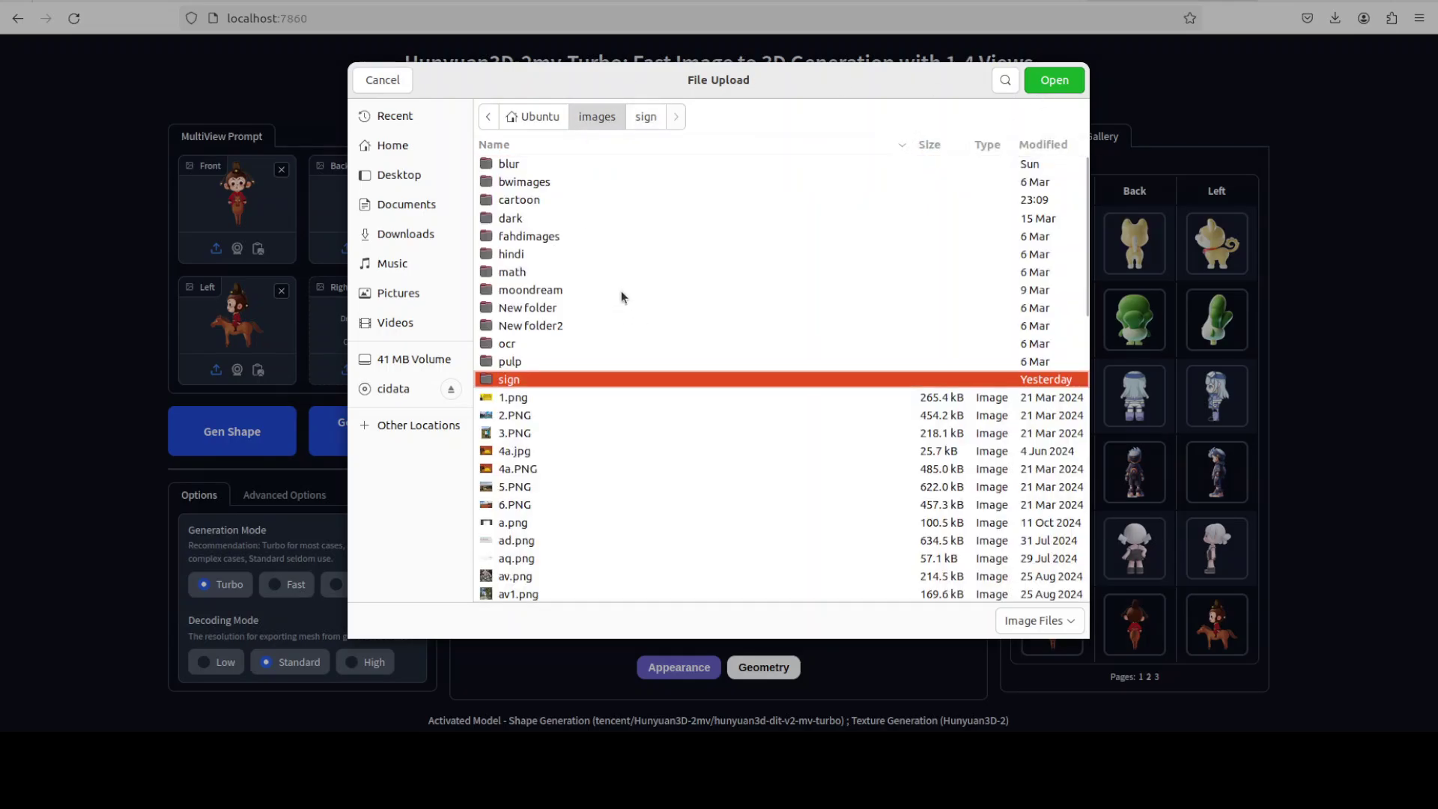
double_click(529, 199)
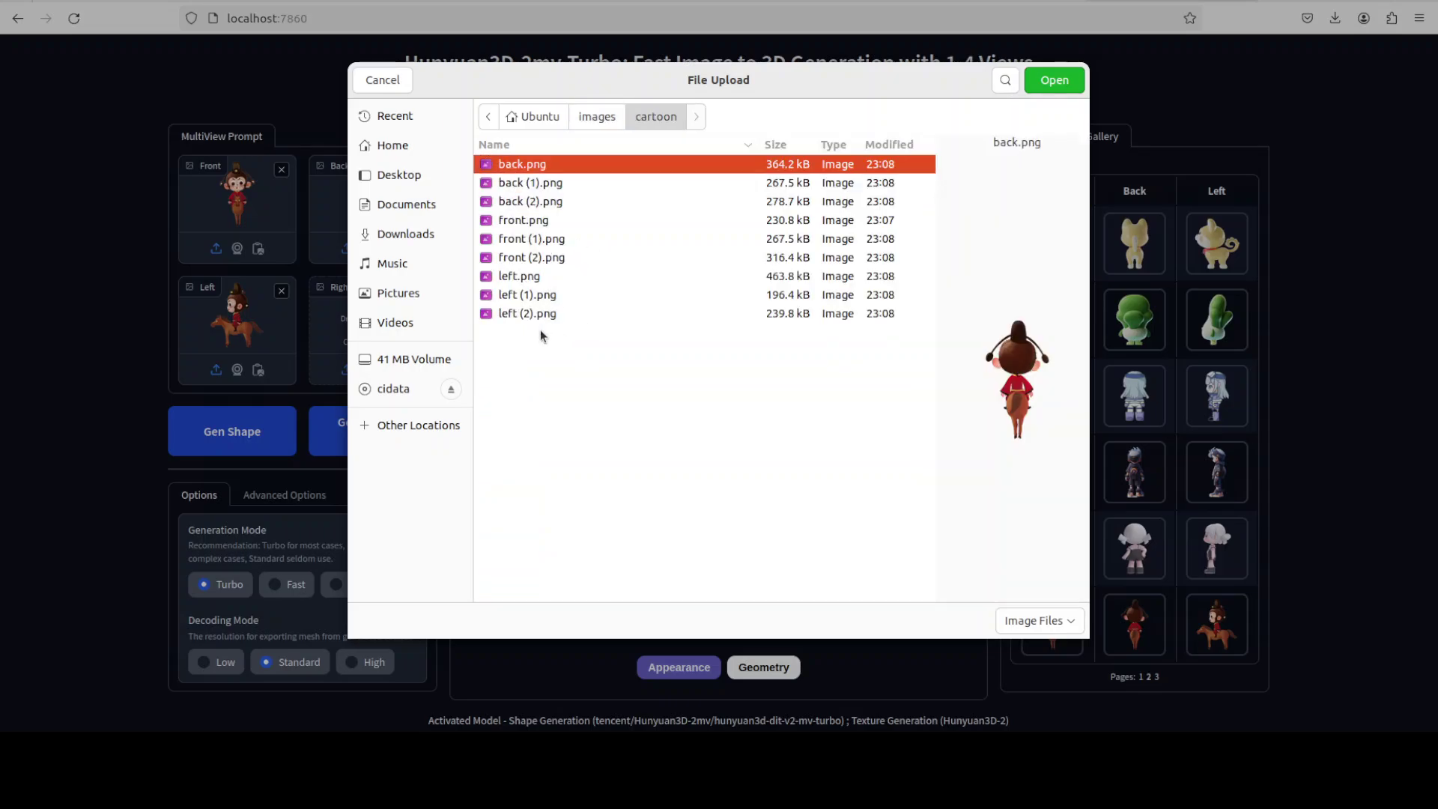
double_click(529, 220)
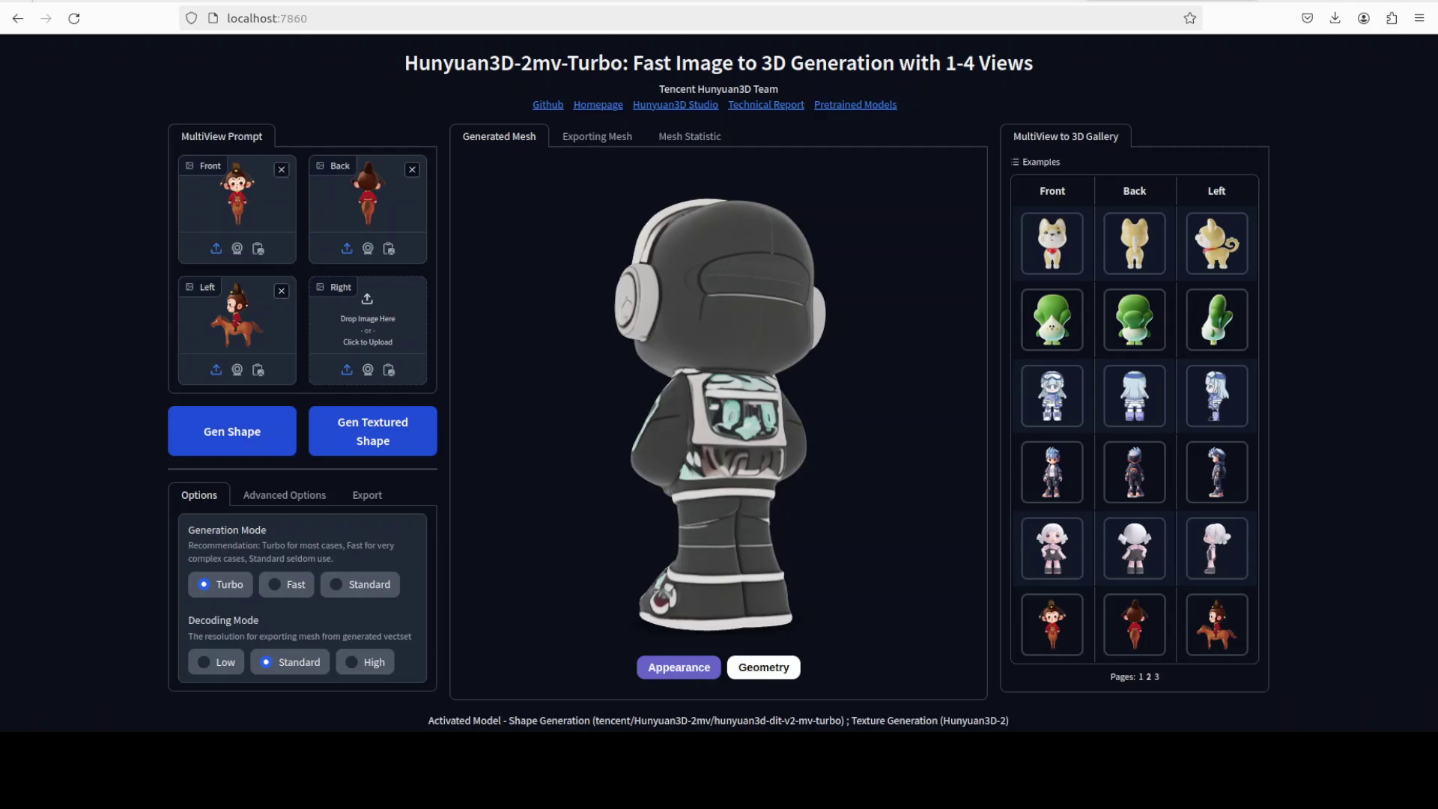
Reload the demo and upload front (1).png, back (1).png and left (1).png as Front, Back and Left
key(F5)
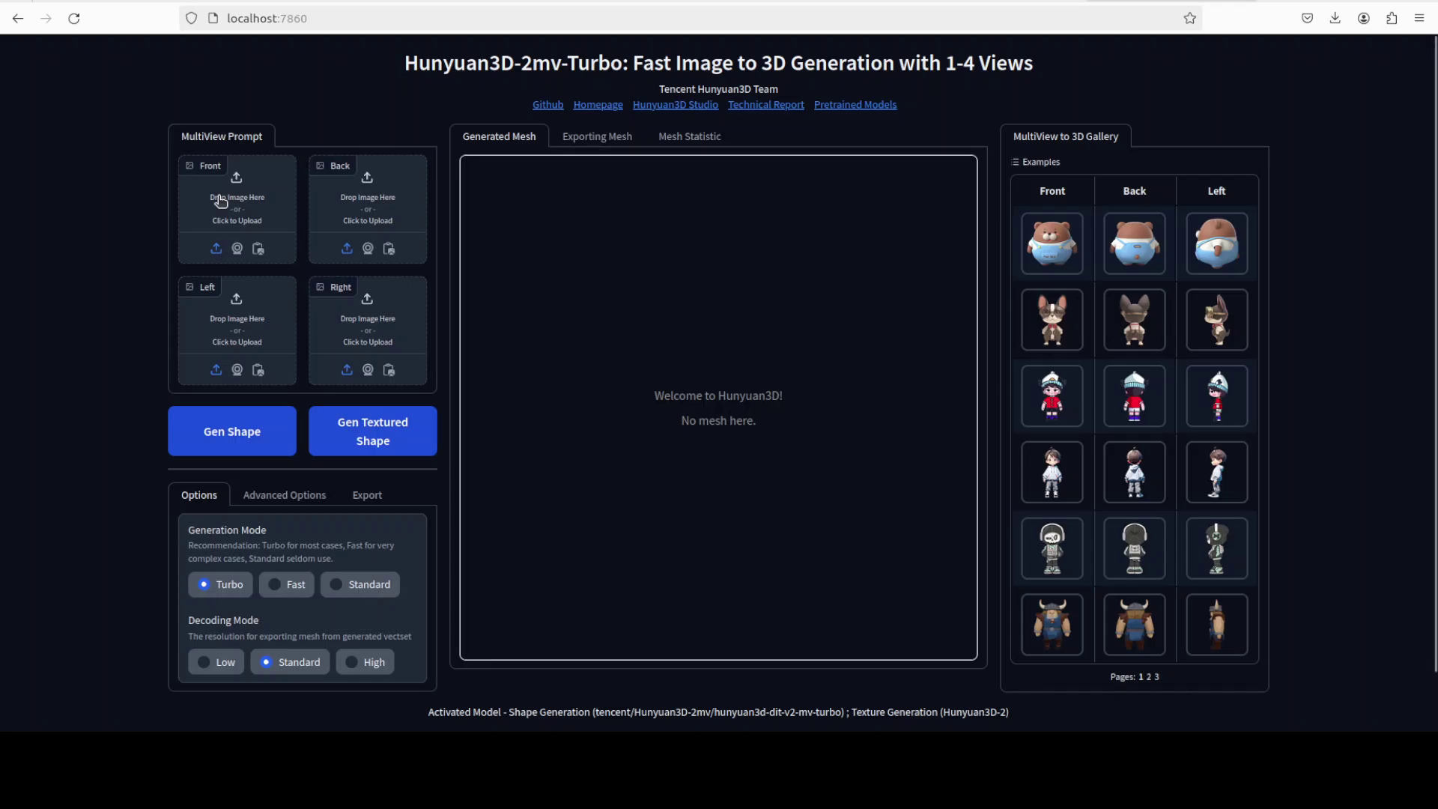
click(367, 235)
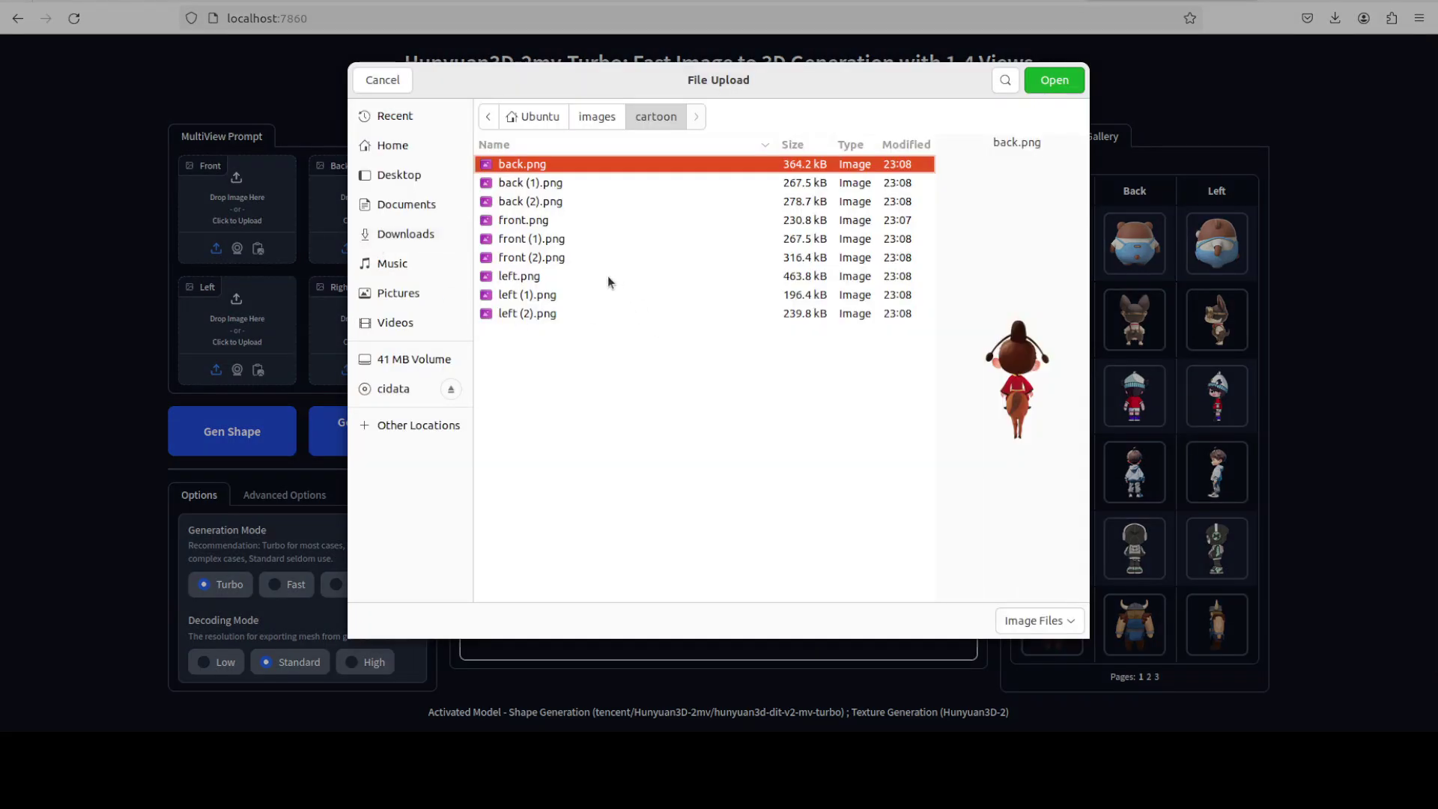
double_click(540, 240)
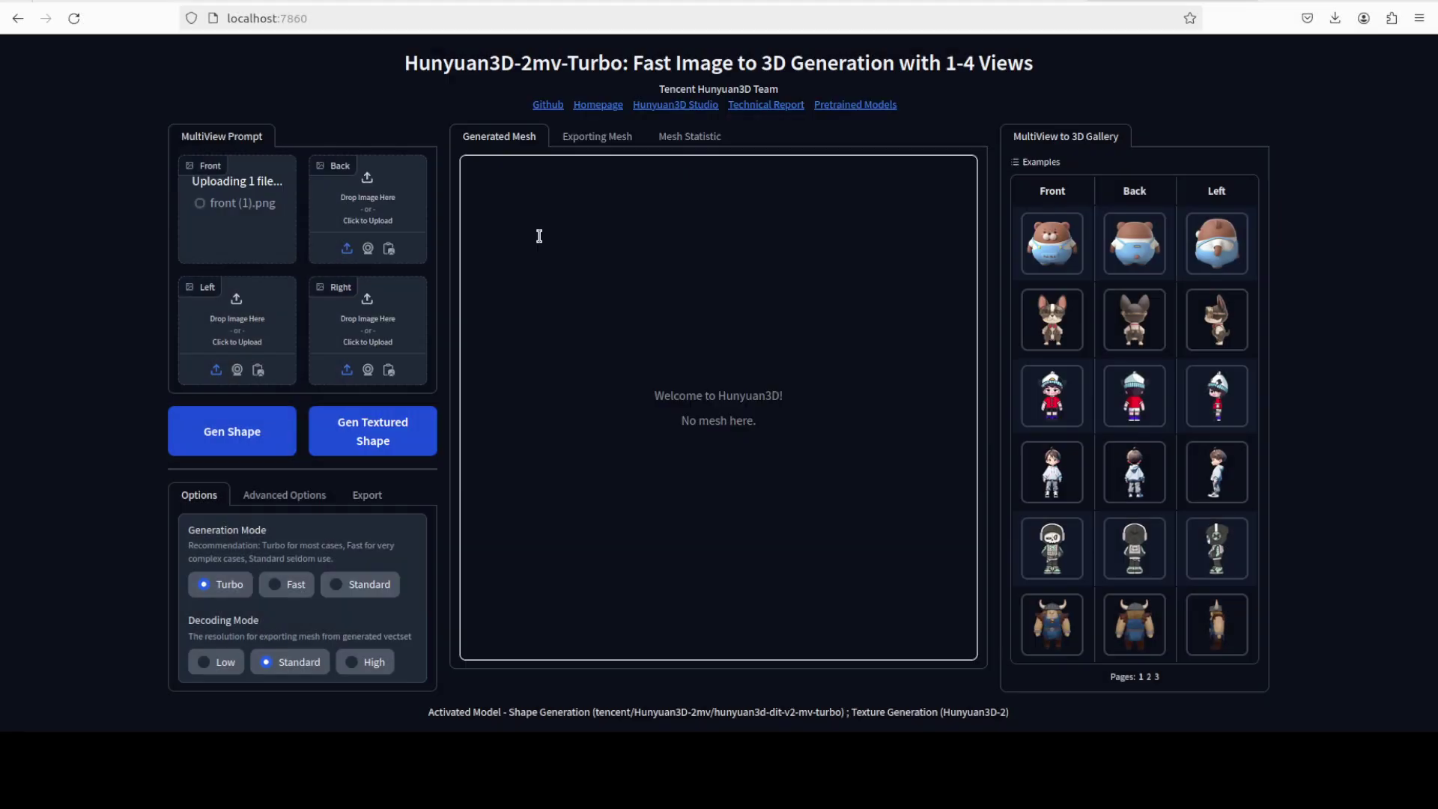
click(366, 202)
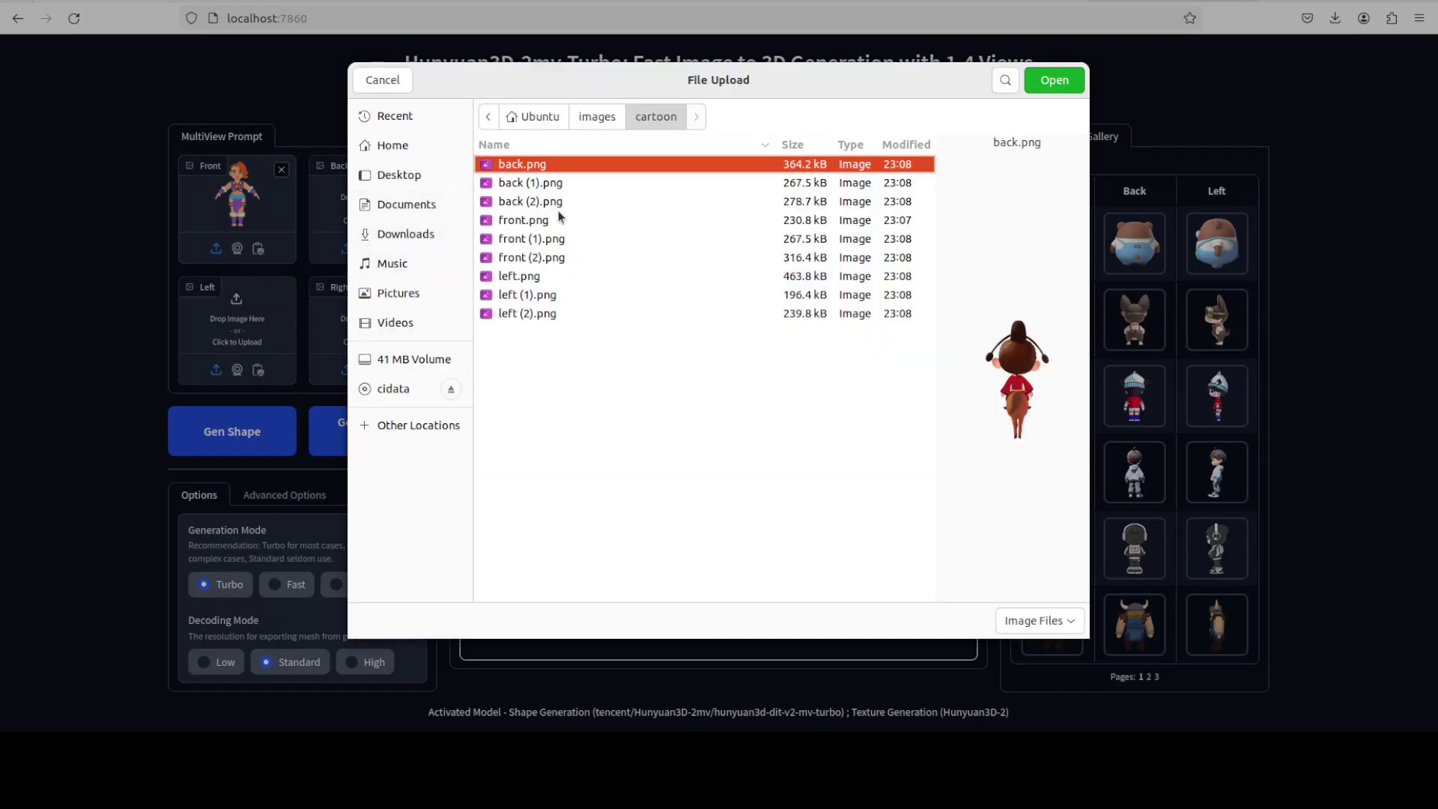
double_click(538, 186)
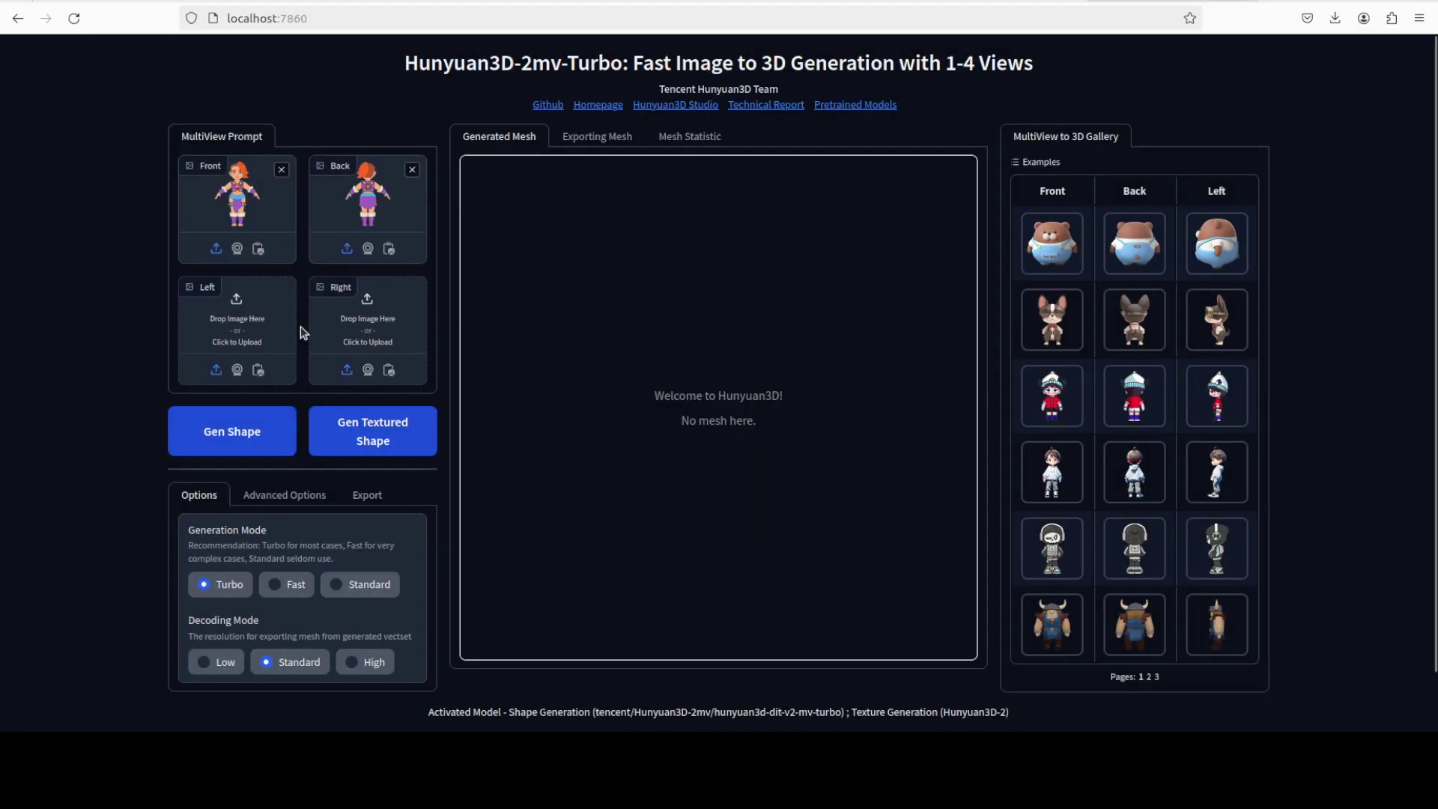
click(224, 326)
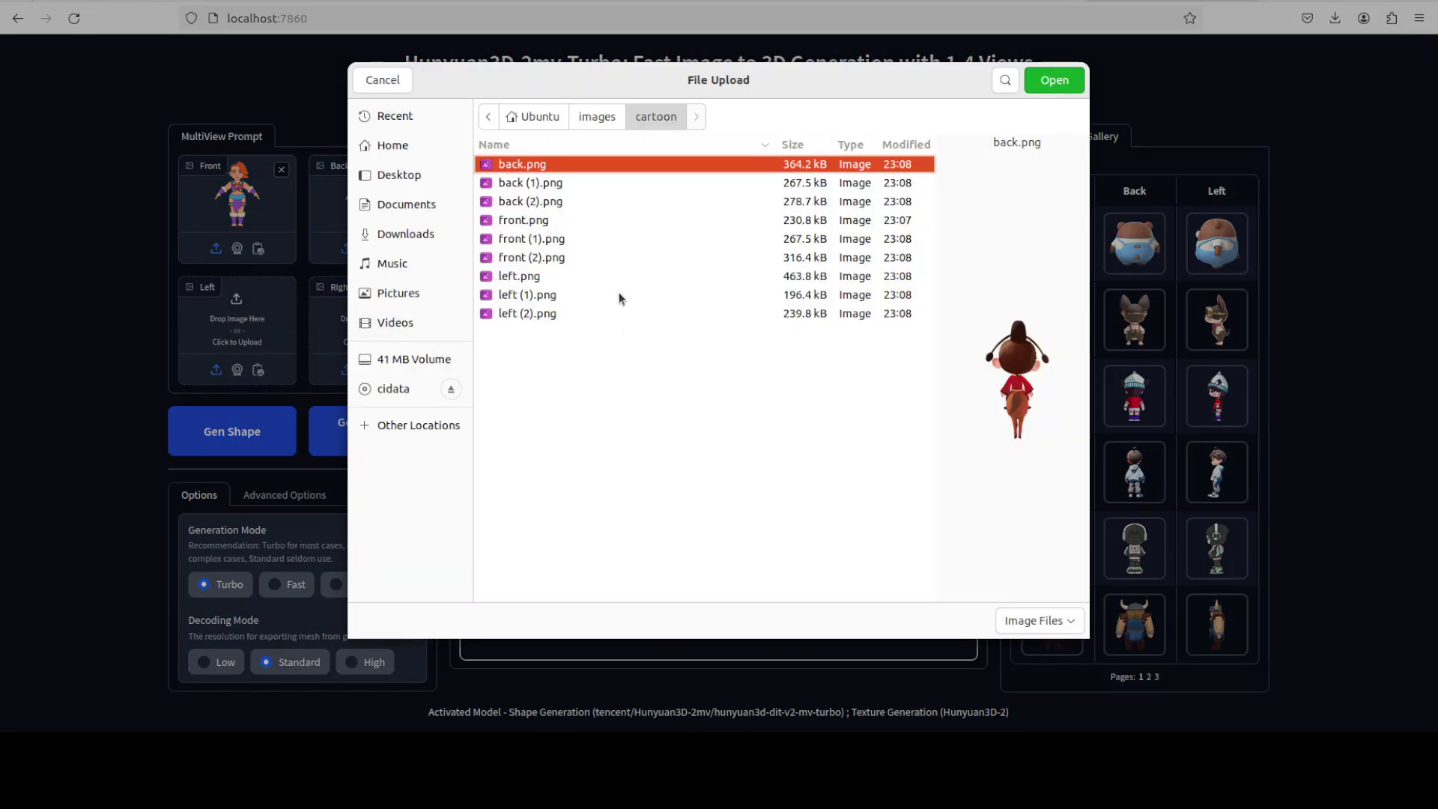
double_click(523, 296)
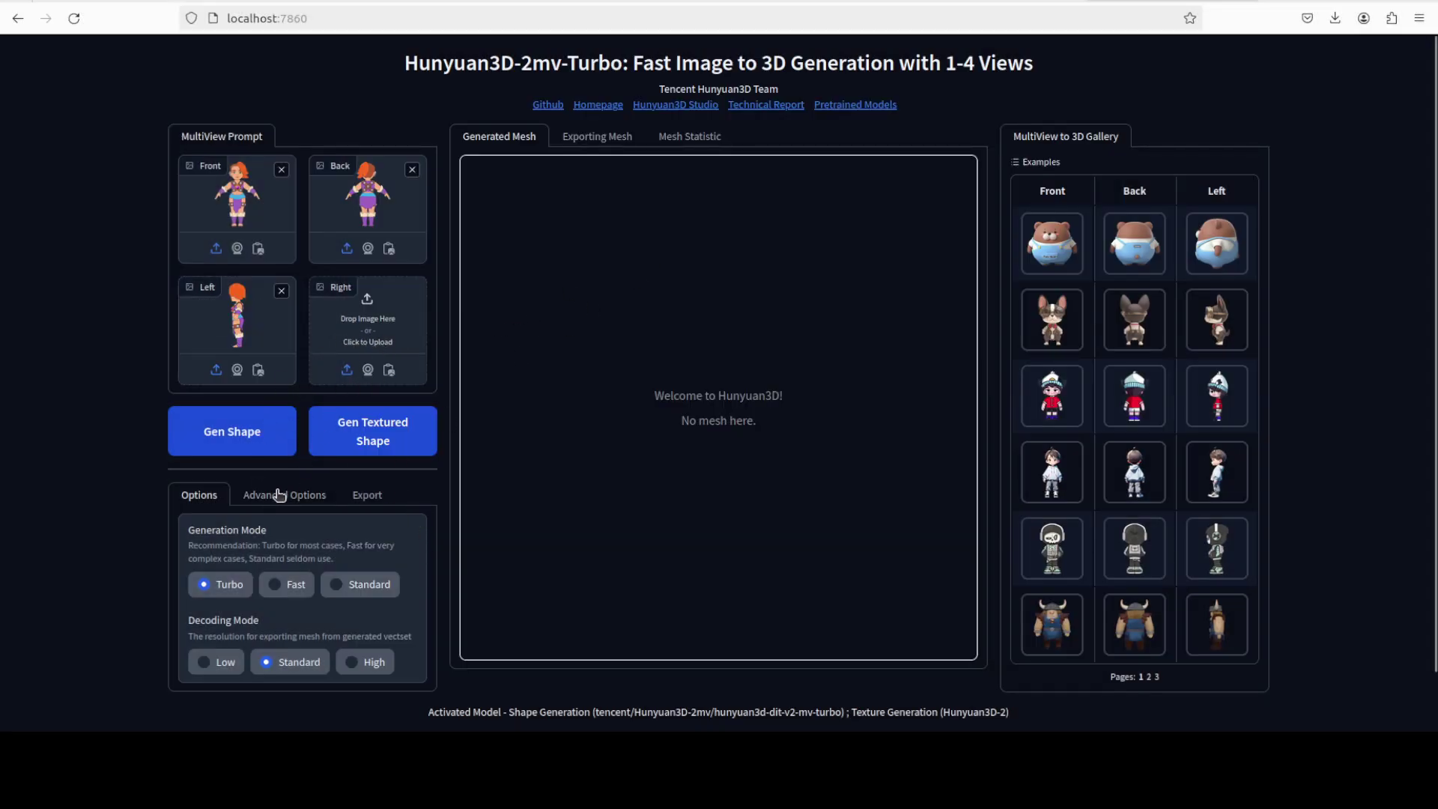
Generate the untextured mesh with Gen Shape, then view its back, top and front and zoom in and out
click(233, 431)
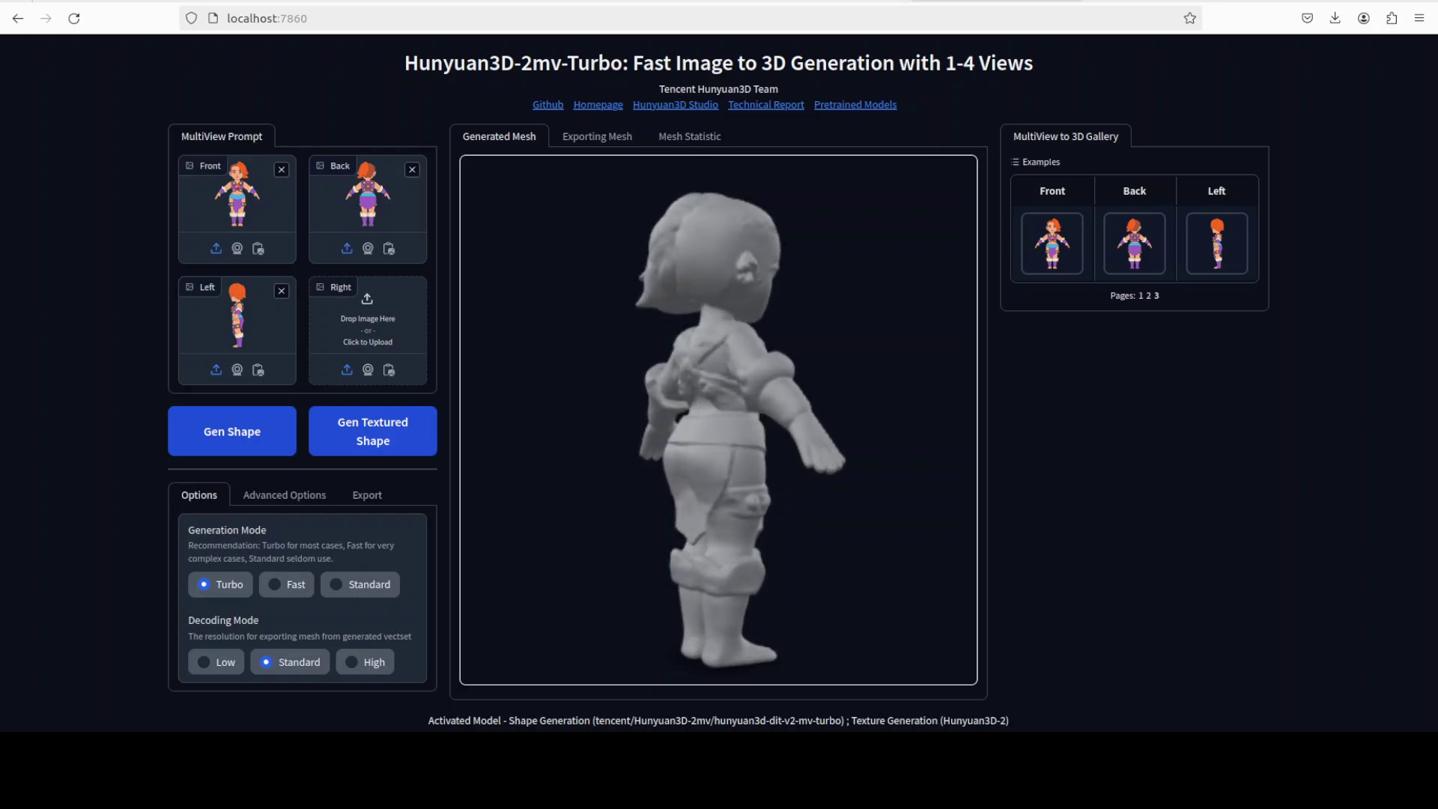
drag(697, 401, 764, 561)
drag(762, 422, 761, 566)
drag(713, 505, 729, 384)
scroll(729, 384, up, 3)
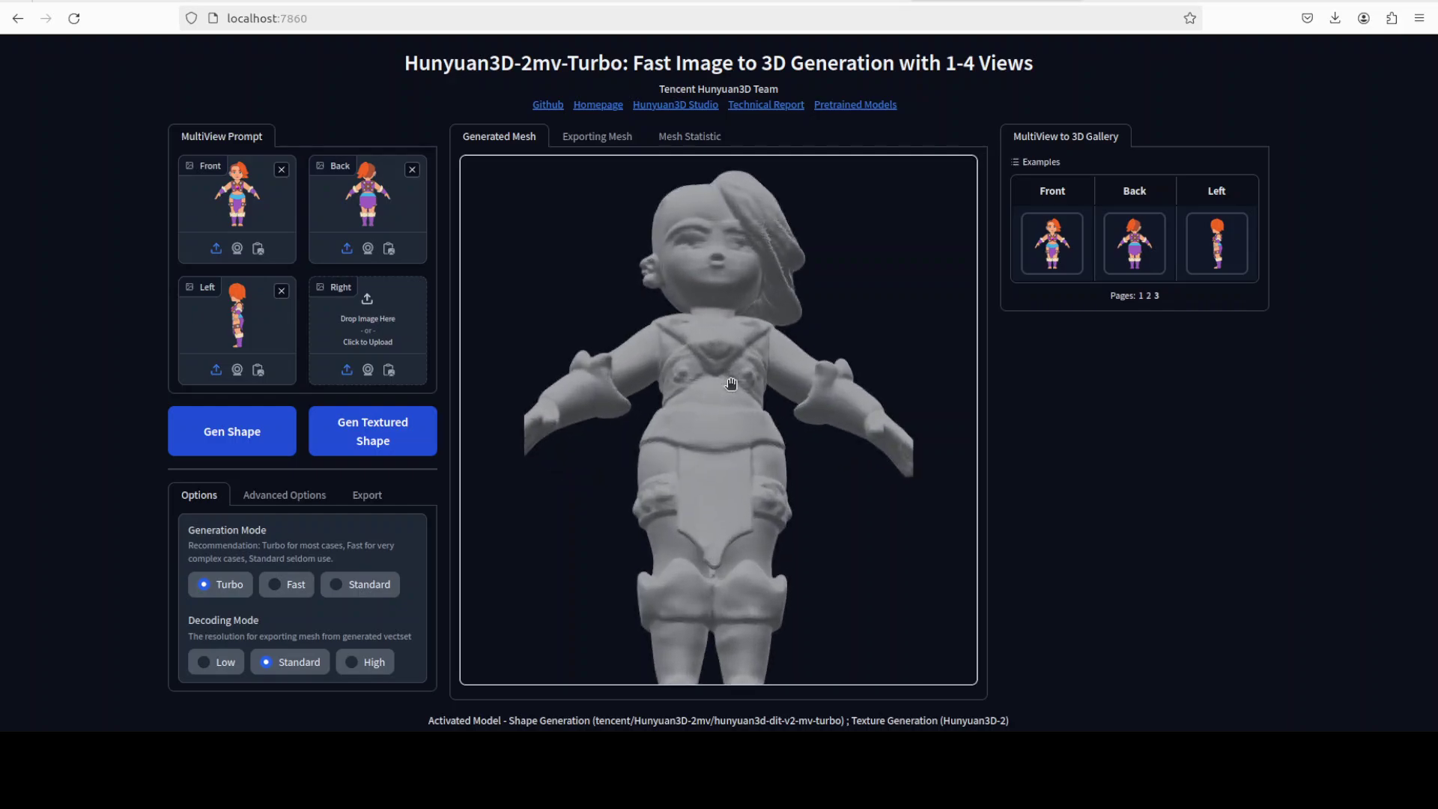
scroll(730, 384, down, 2)
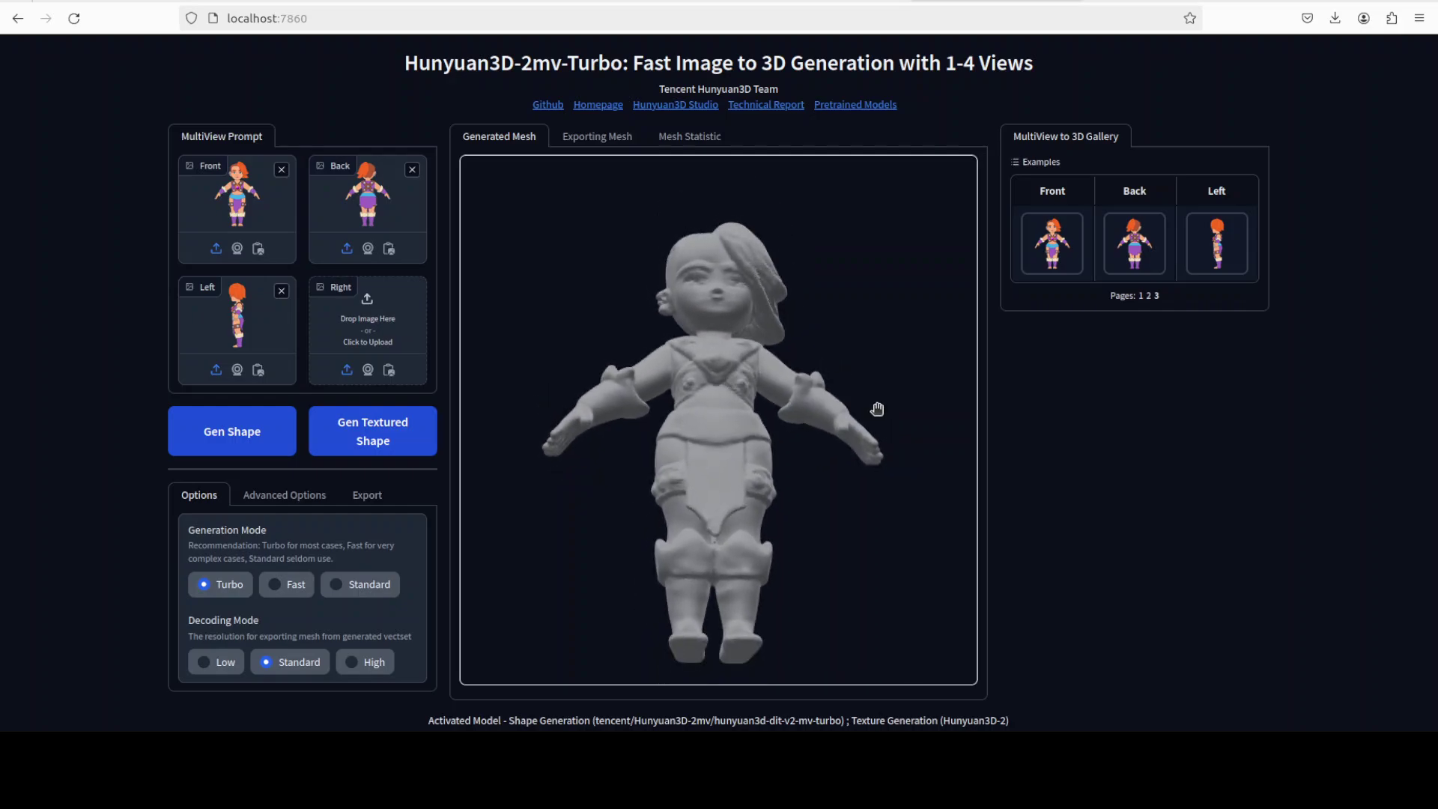
drag(862, 399, 758, 415)
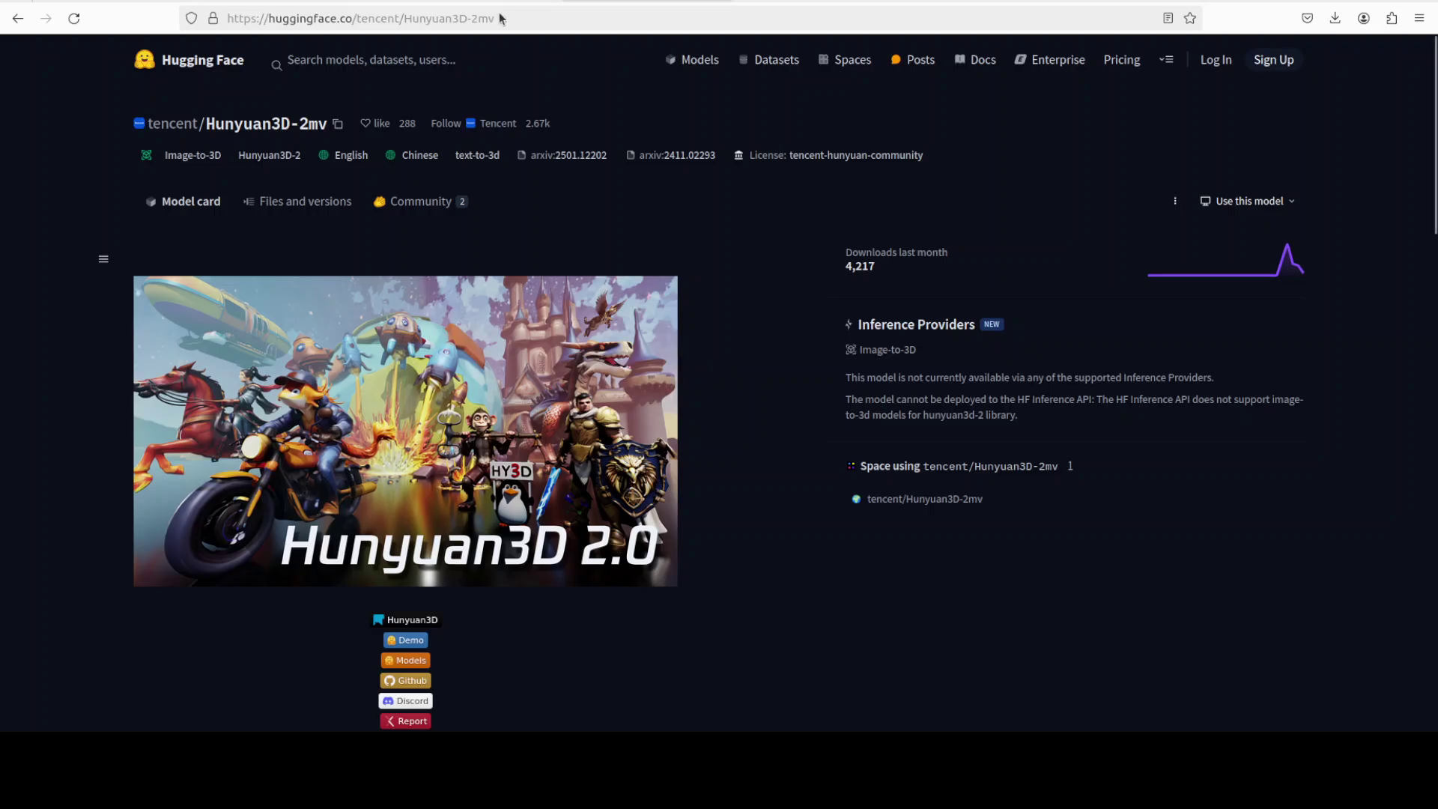
Bring up the YouTube channel's search results for 'hunyuan3d'
key(ctrl+Tab)
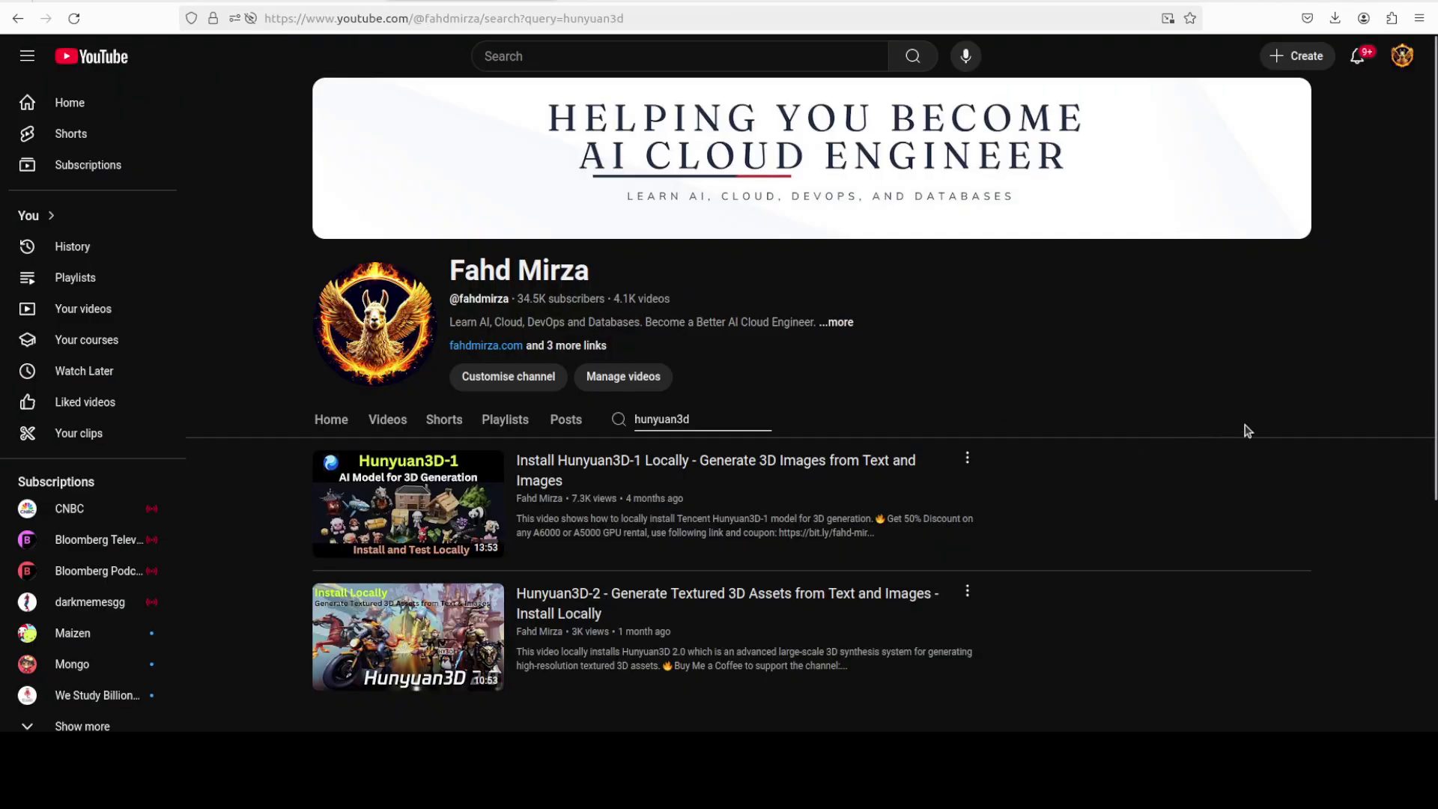